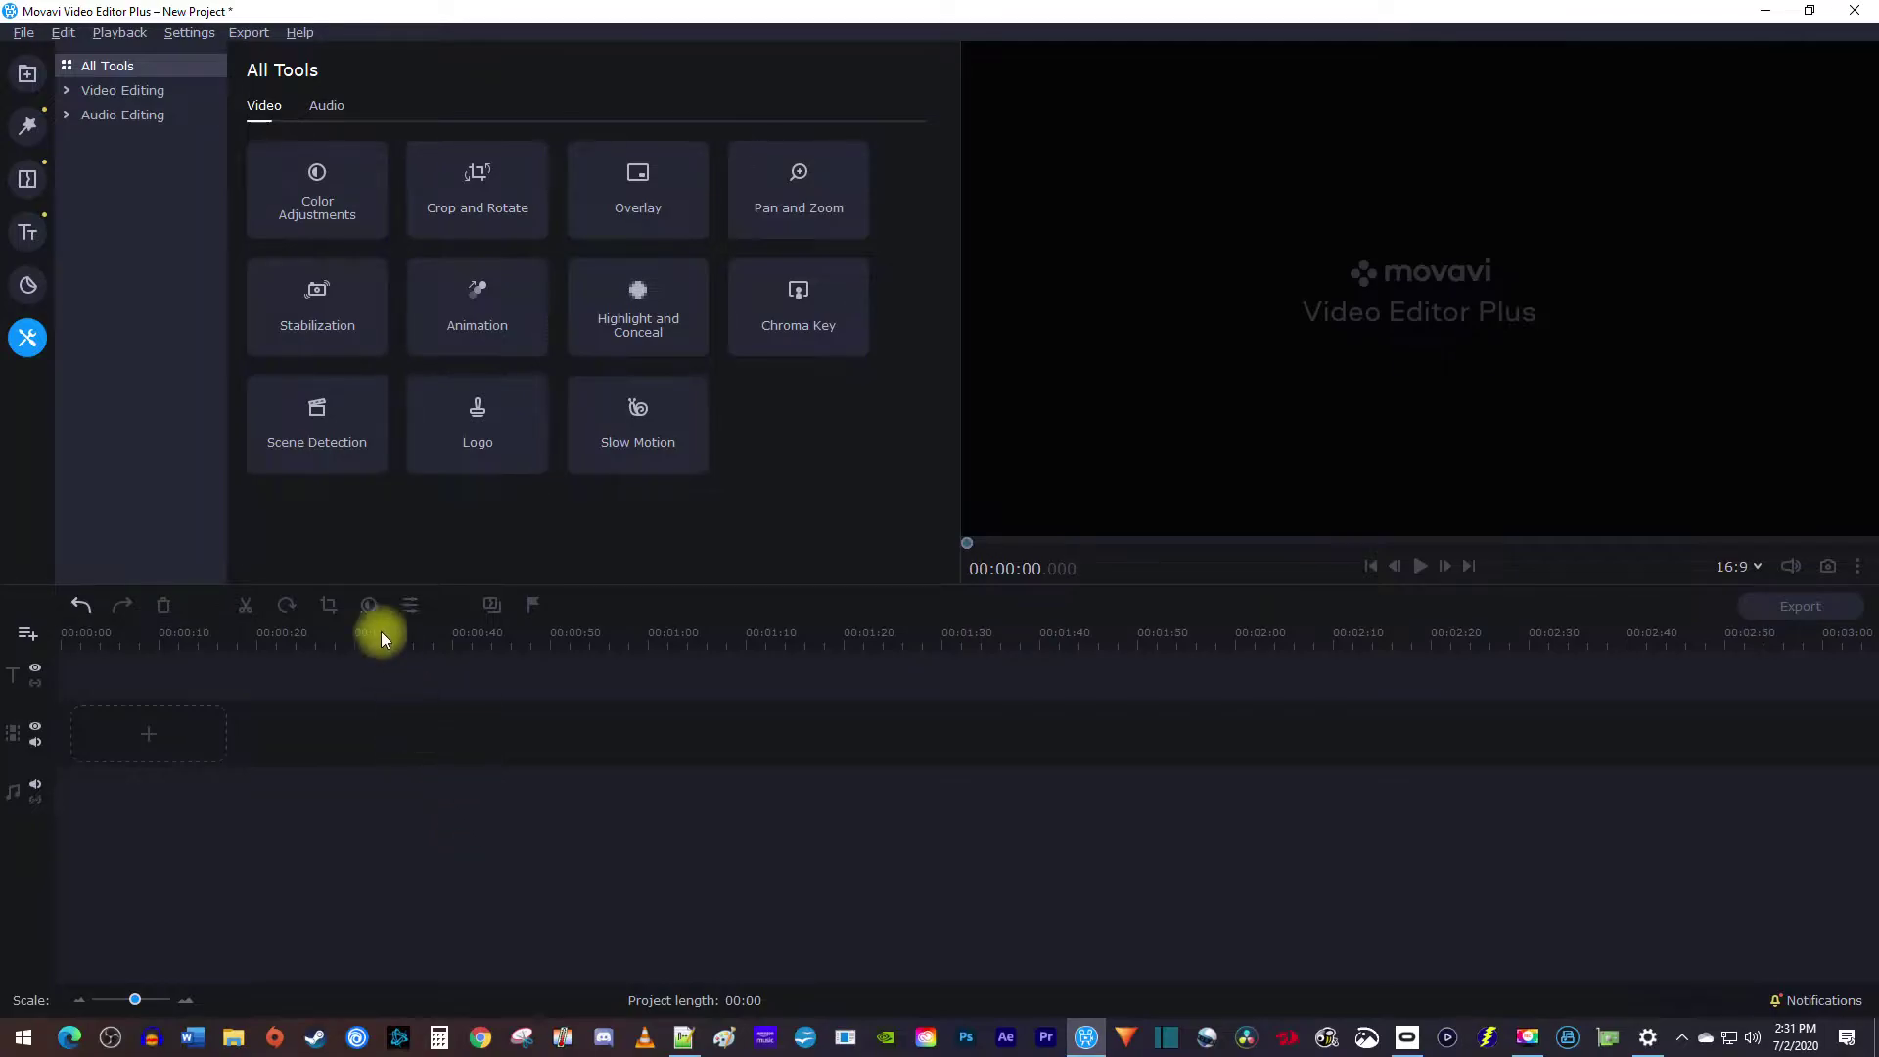
Step: Show the File import panel from the Import sidebar in the new project
click(27, 74)
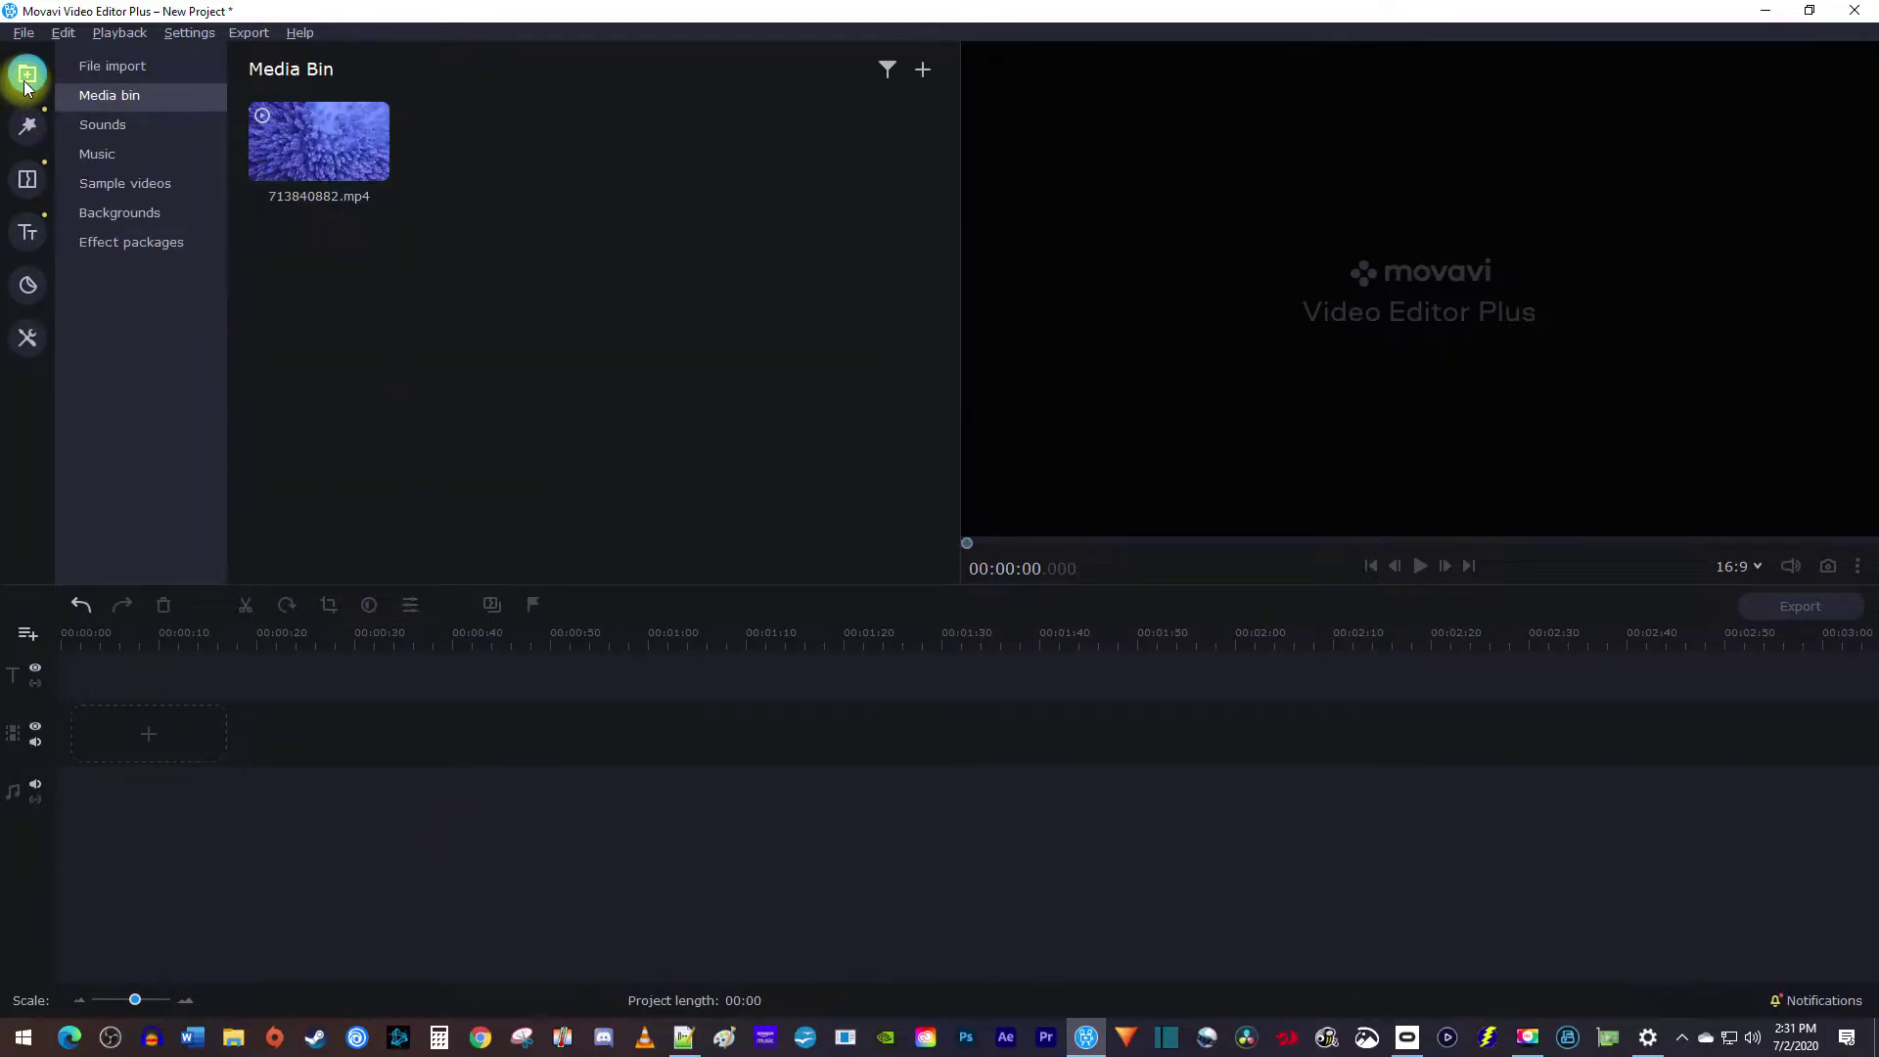
click(113, 67)
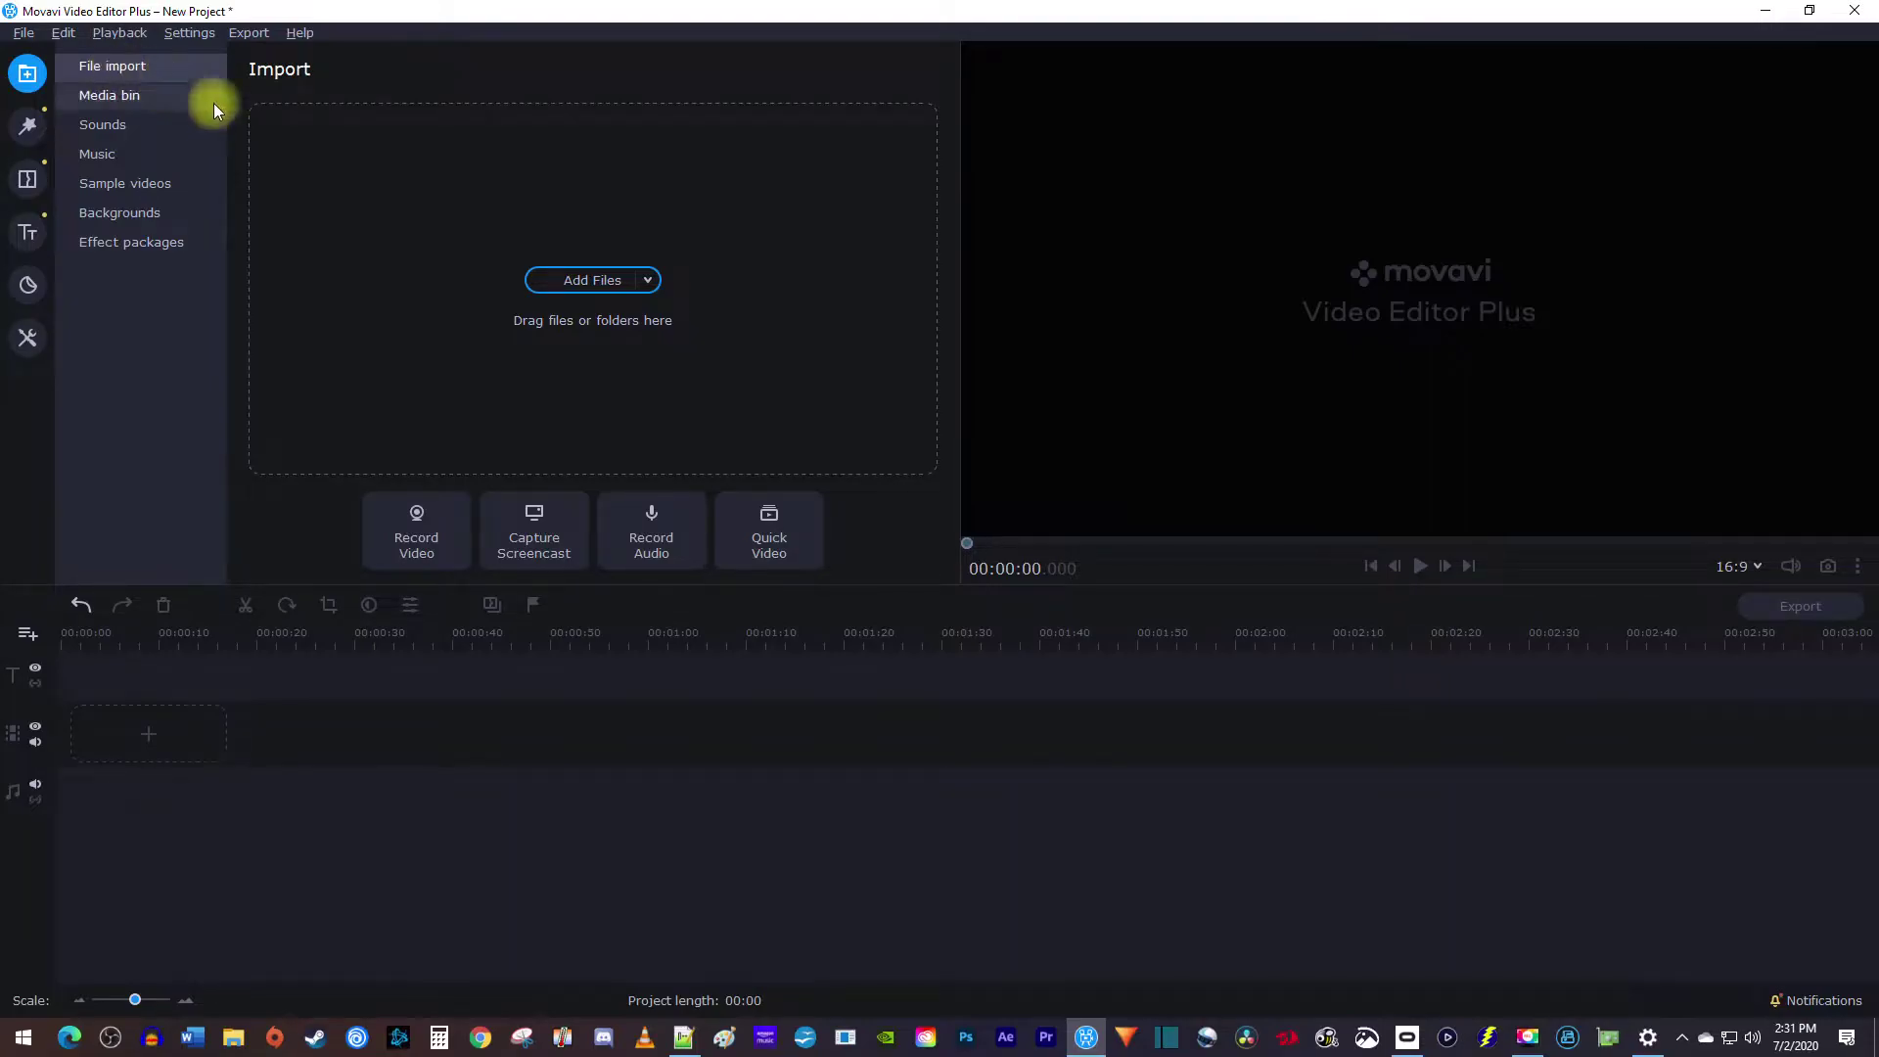
Step: Add 000Music.mp3 to the media bin and play its audio preview
click(576, 279)
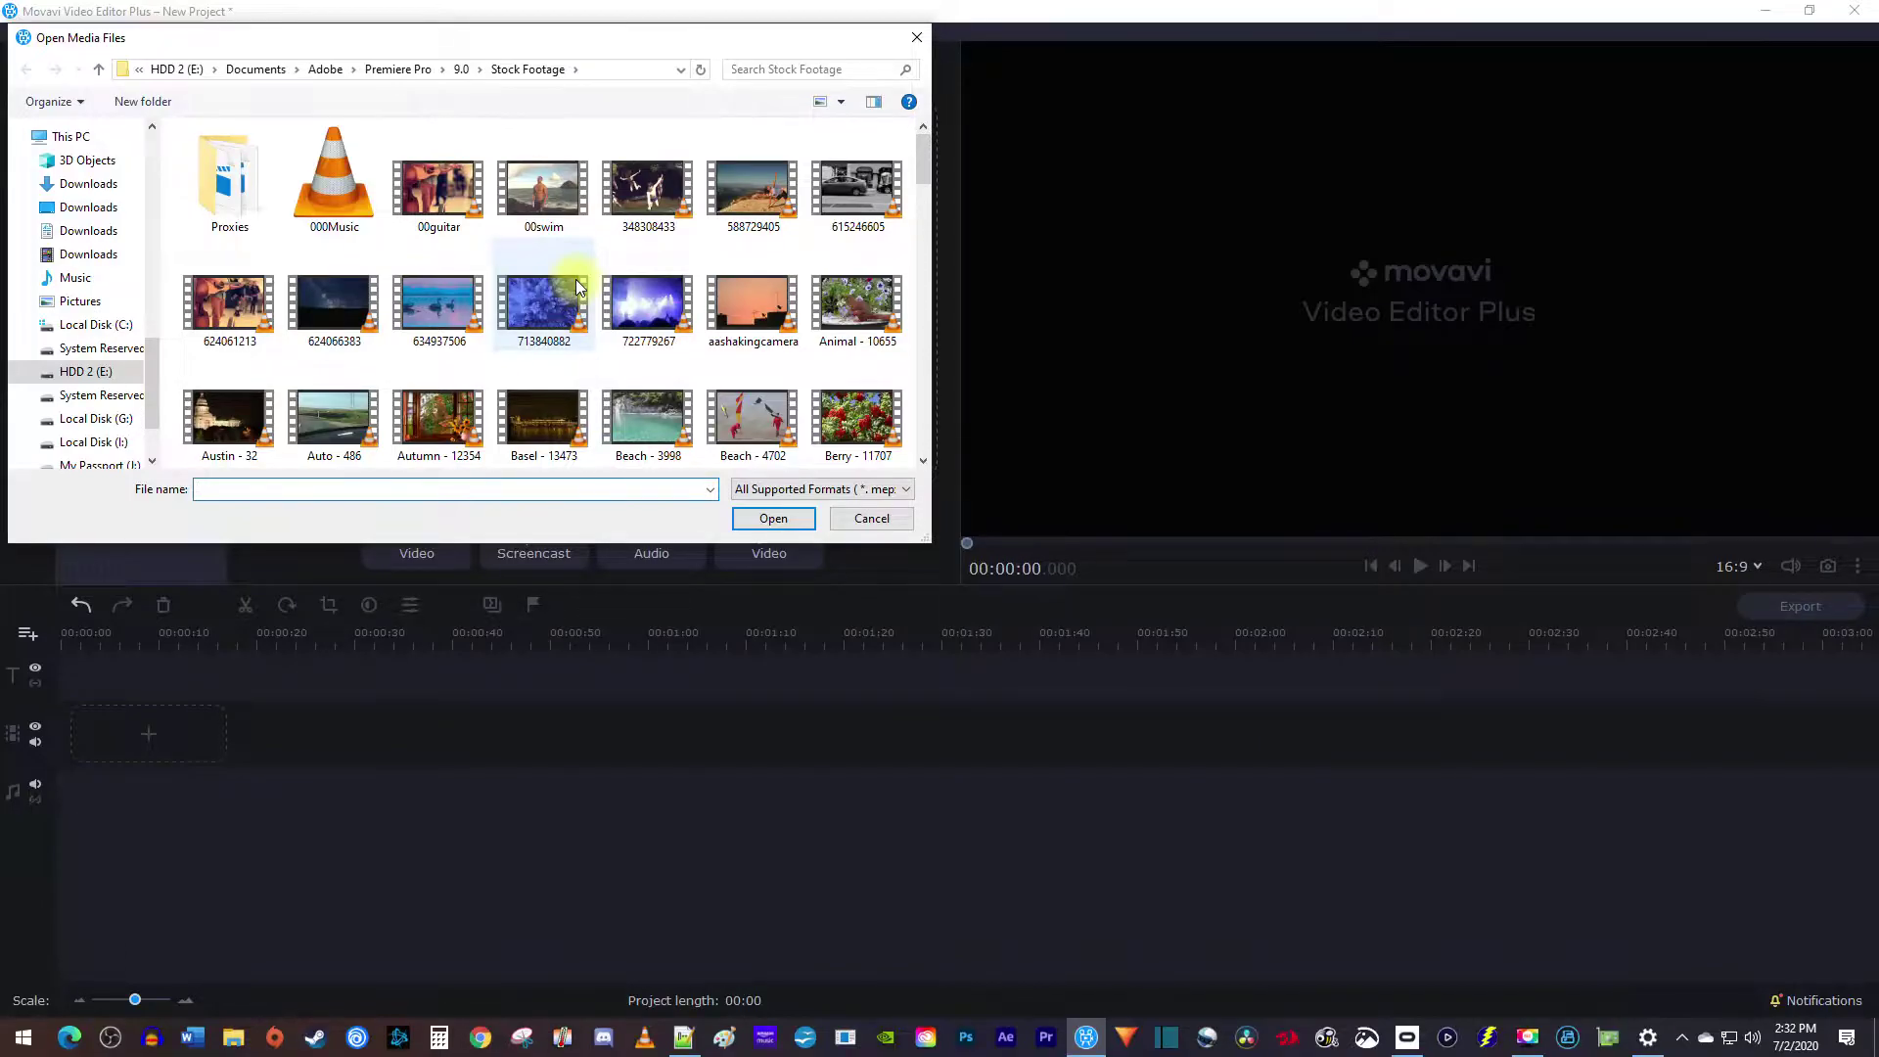
click(343, 191)
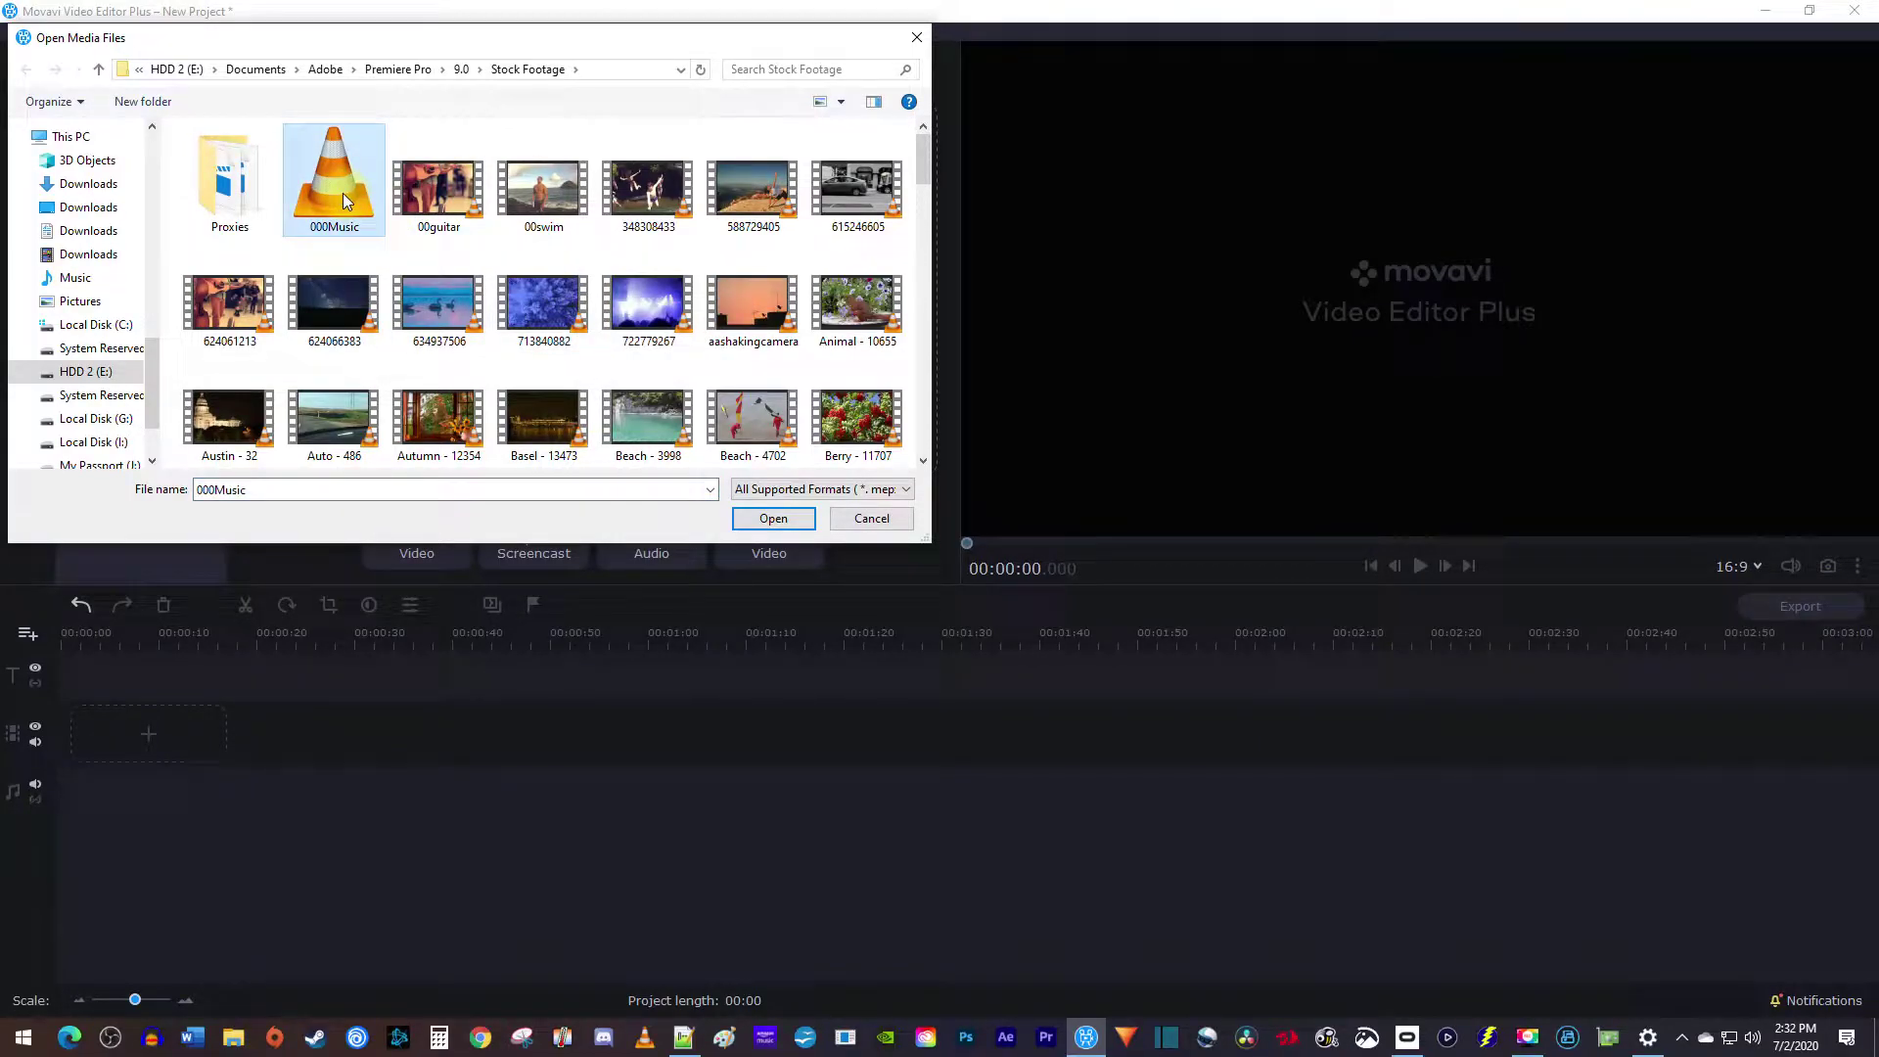
click(772, 518)
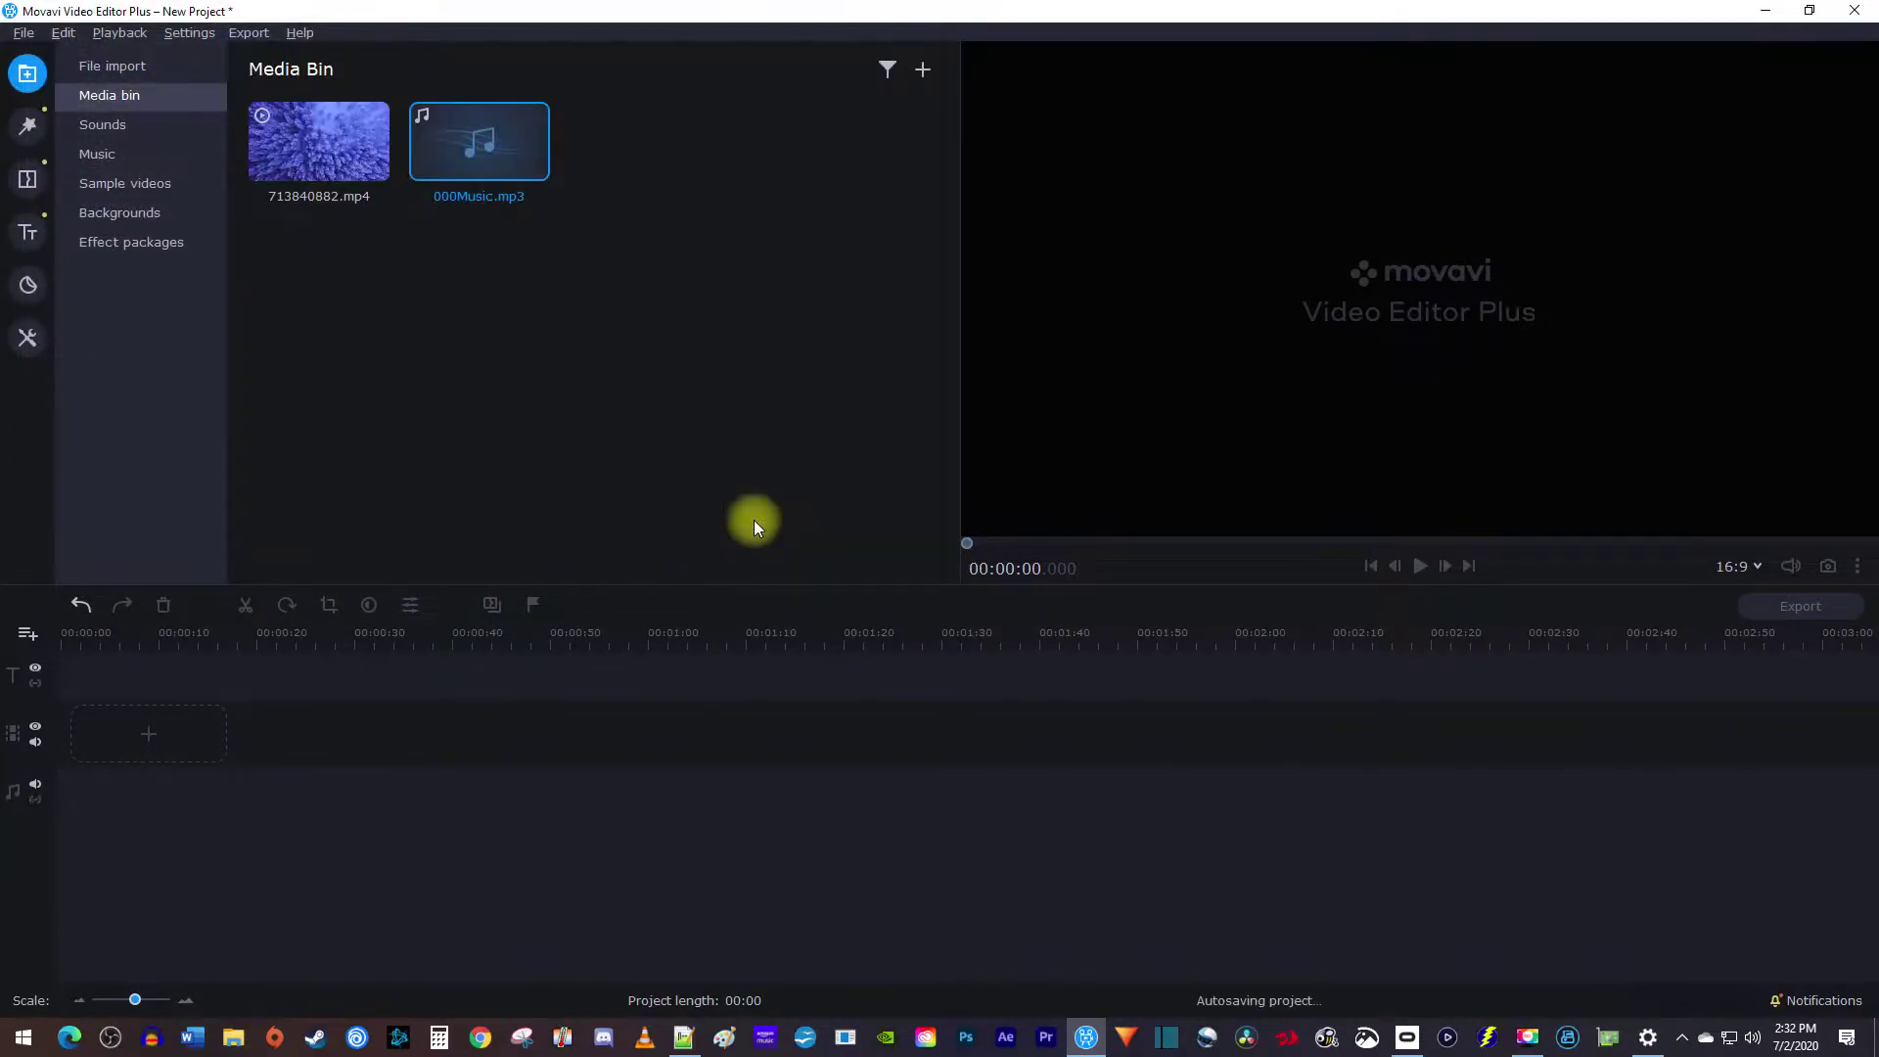
mouse_move(479, 143)
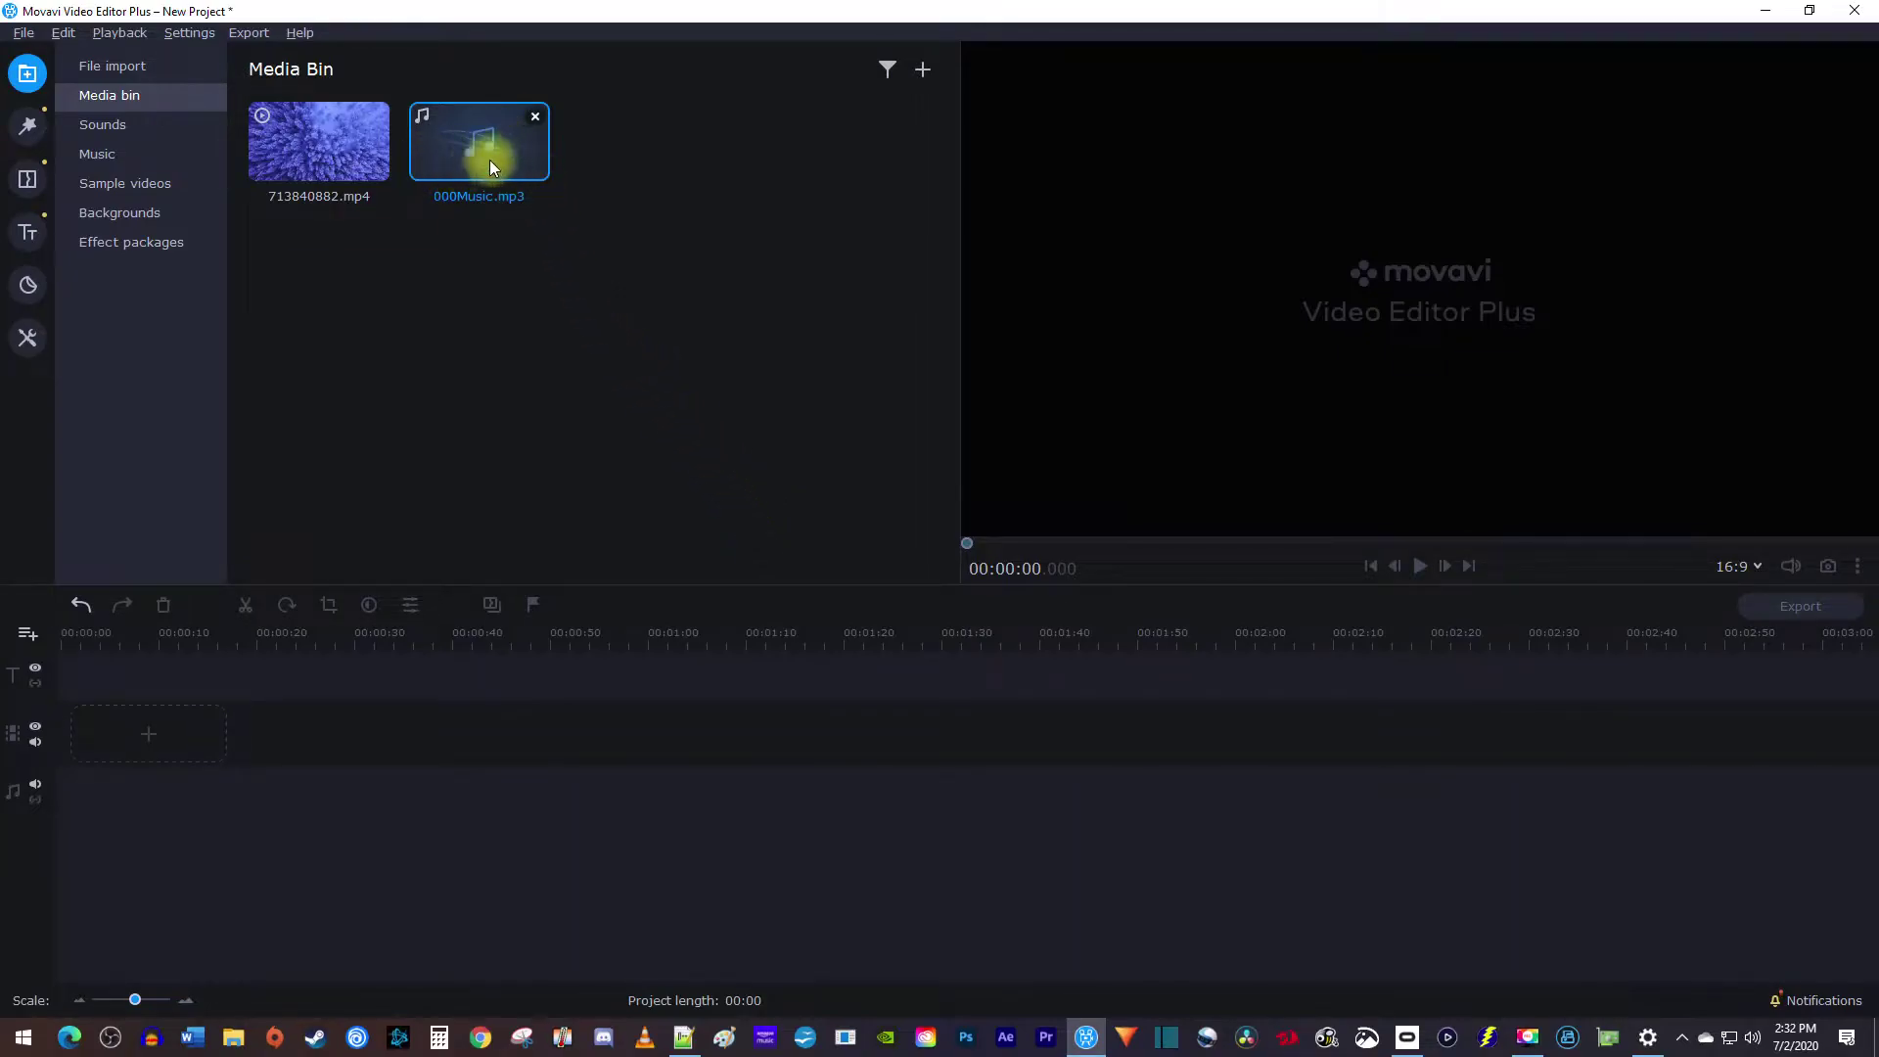
double_click(500, 157)
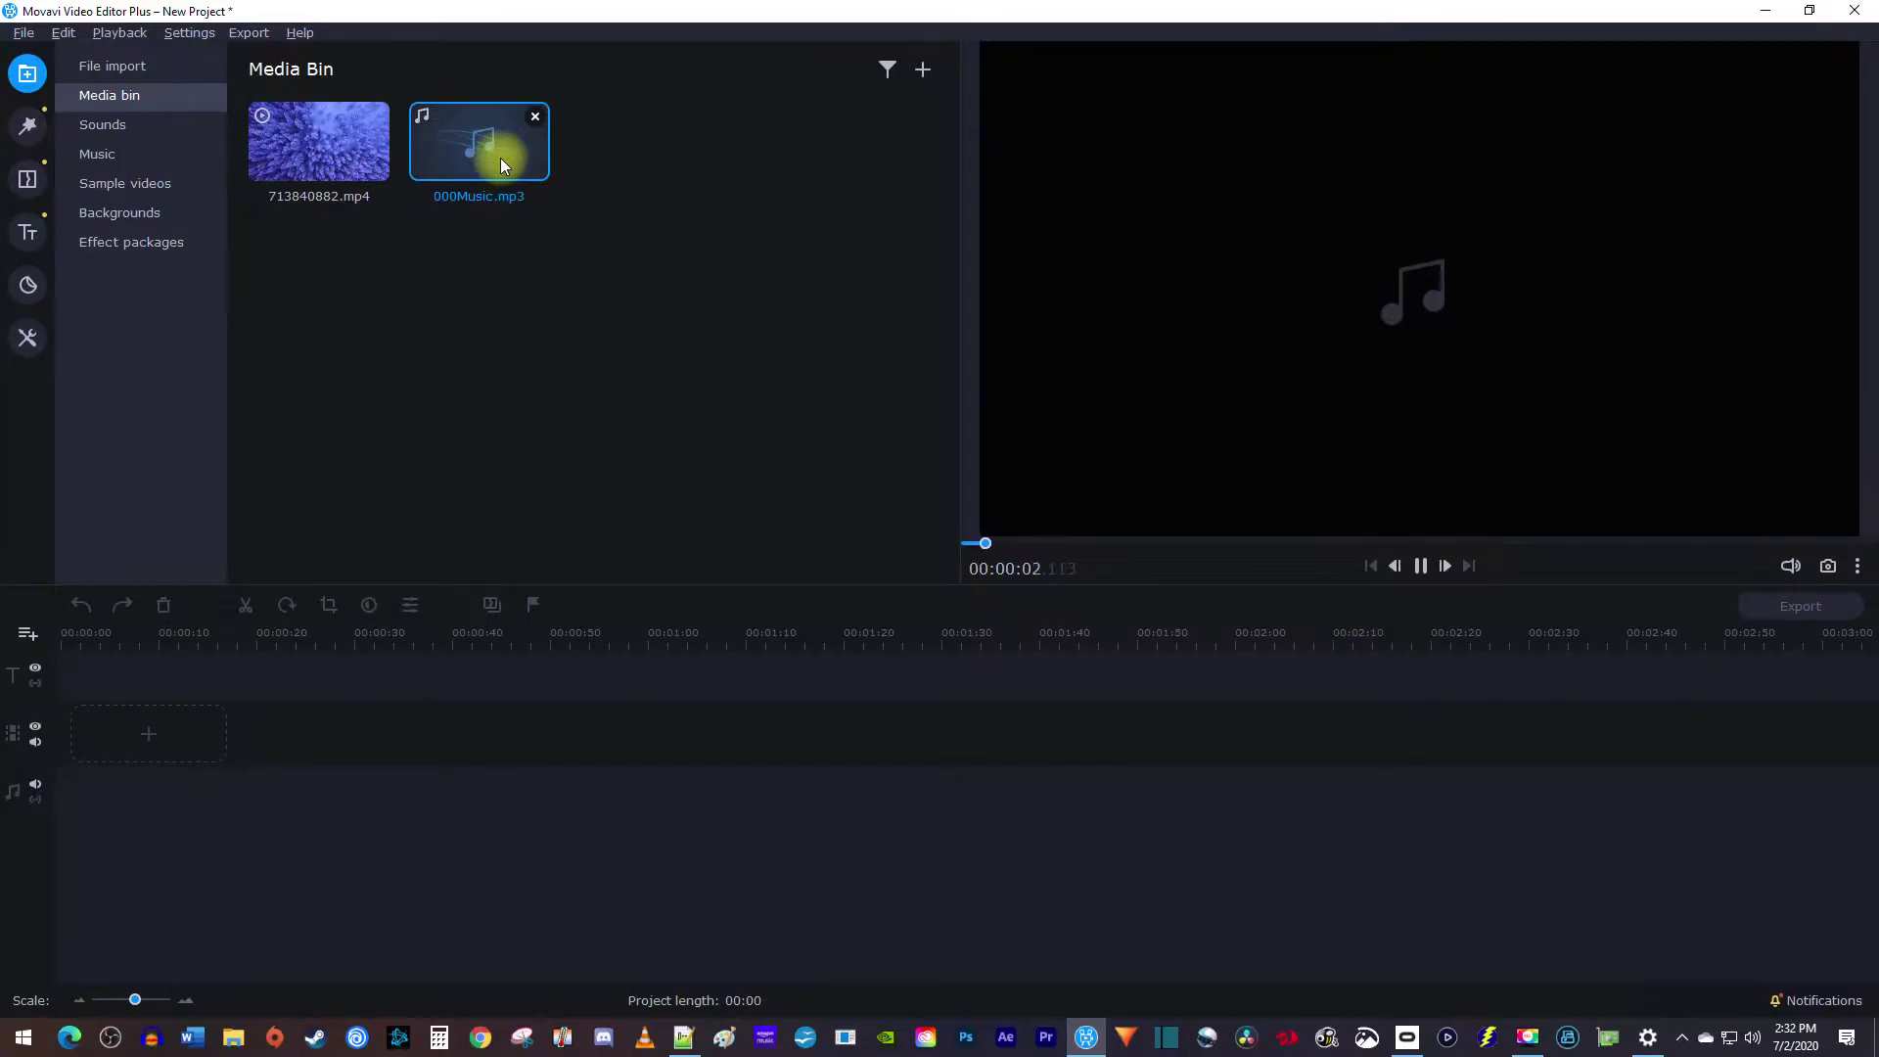
Step: Preview the forest clip, then drop 713840882.mp4 on the video track and 000Music.mp3 beneath it
key(space)
mouse_move(319, 143)
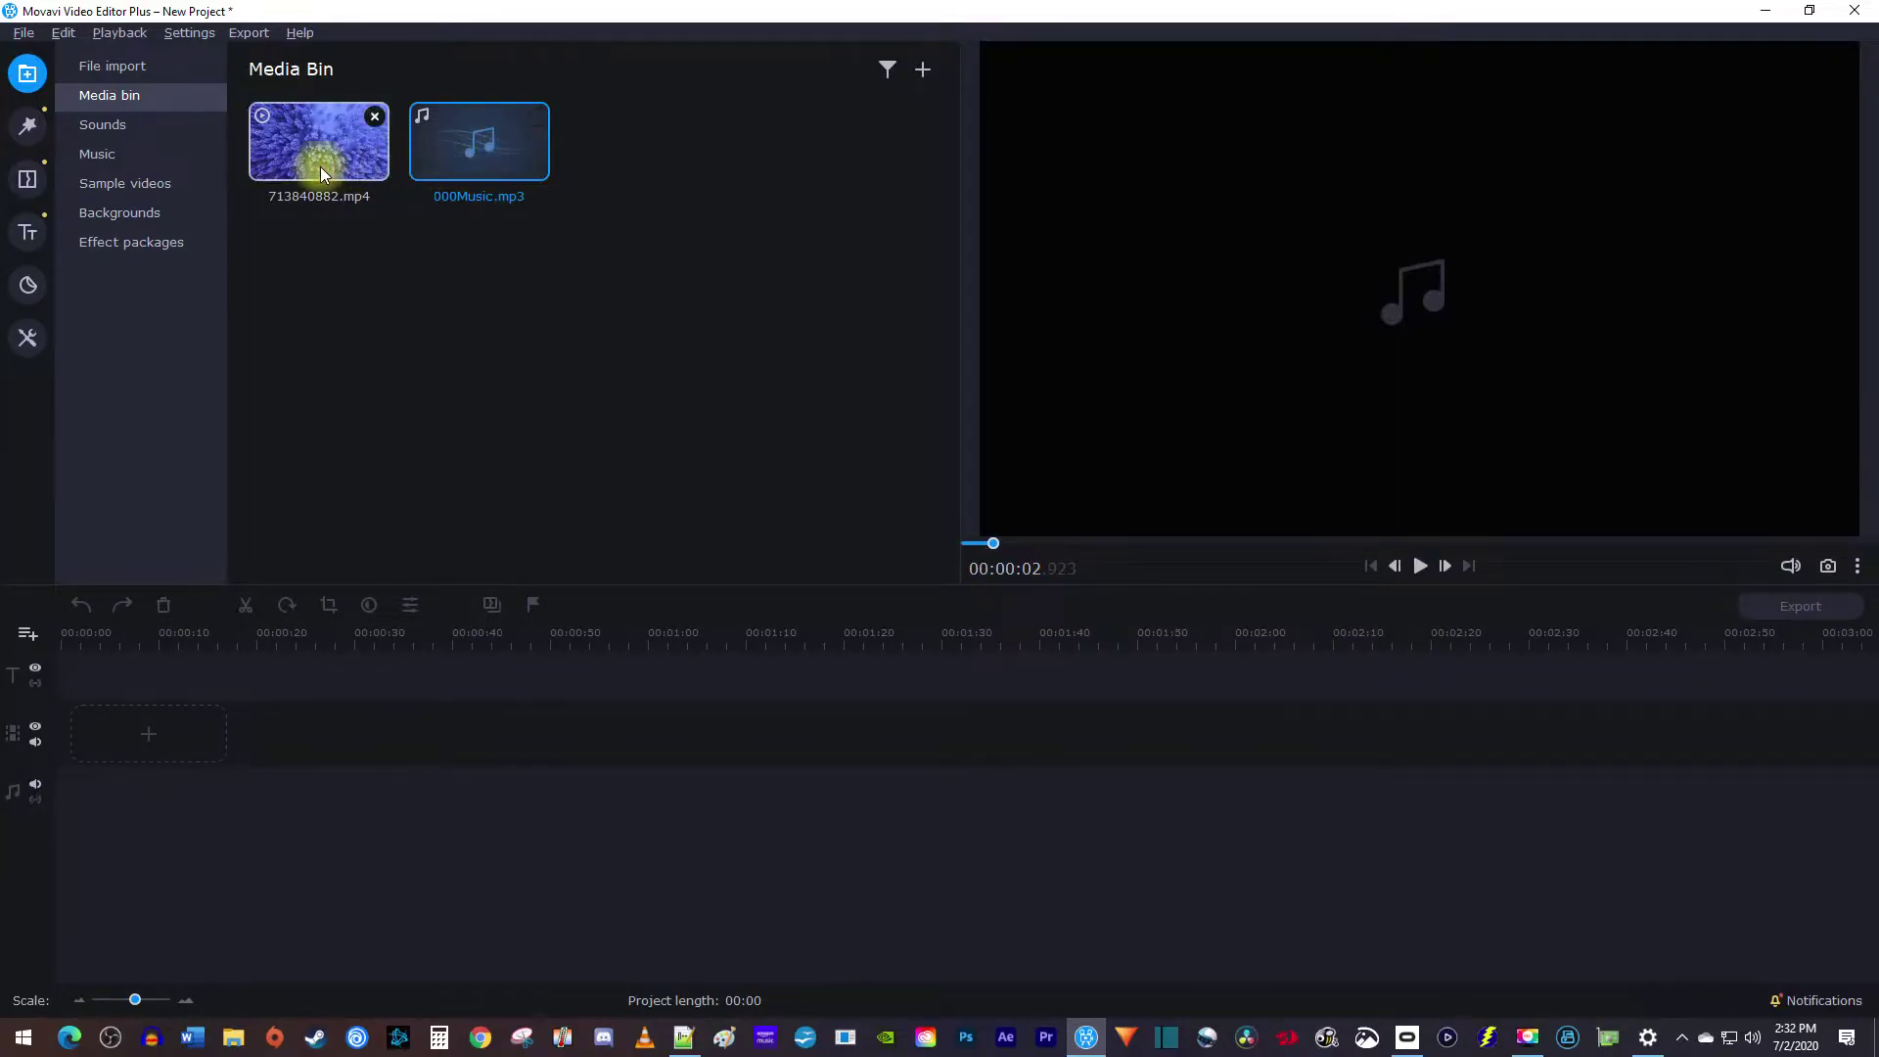
double_click(301, 156)
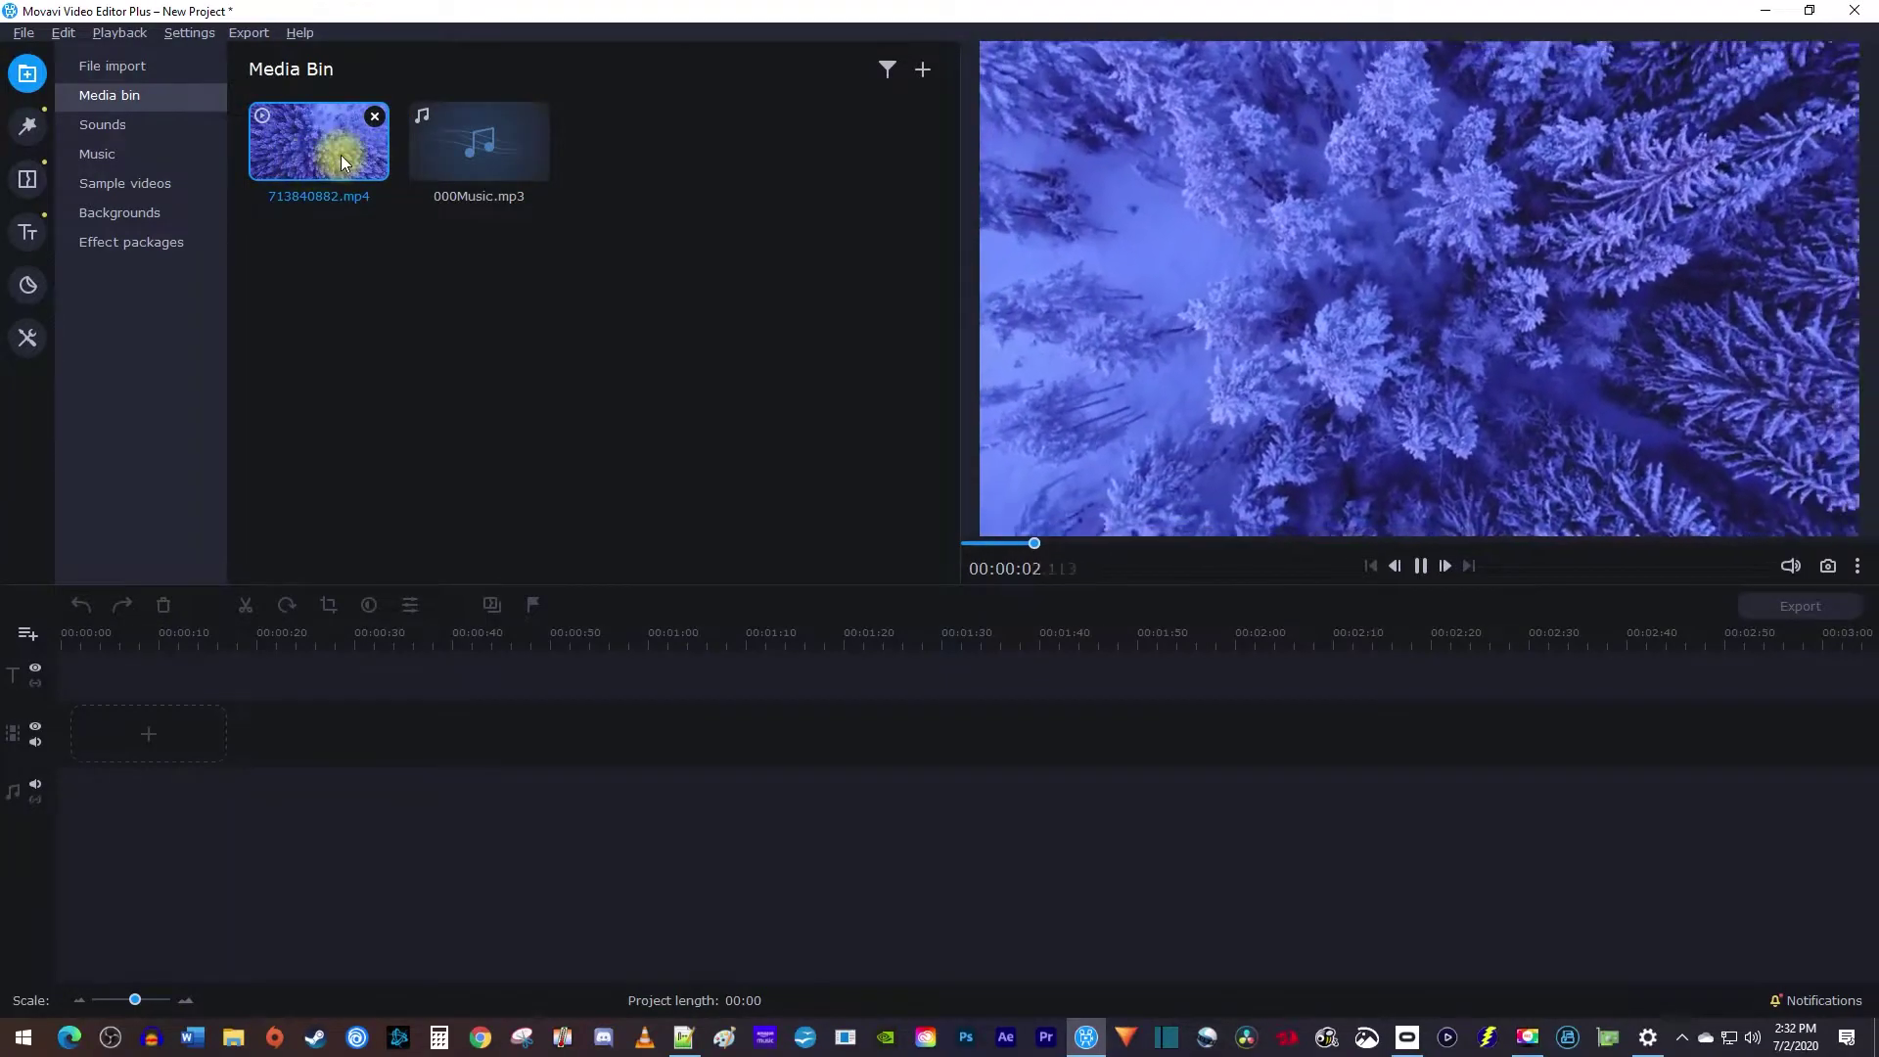
key(space)
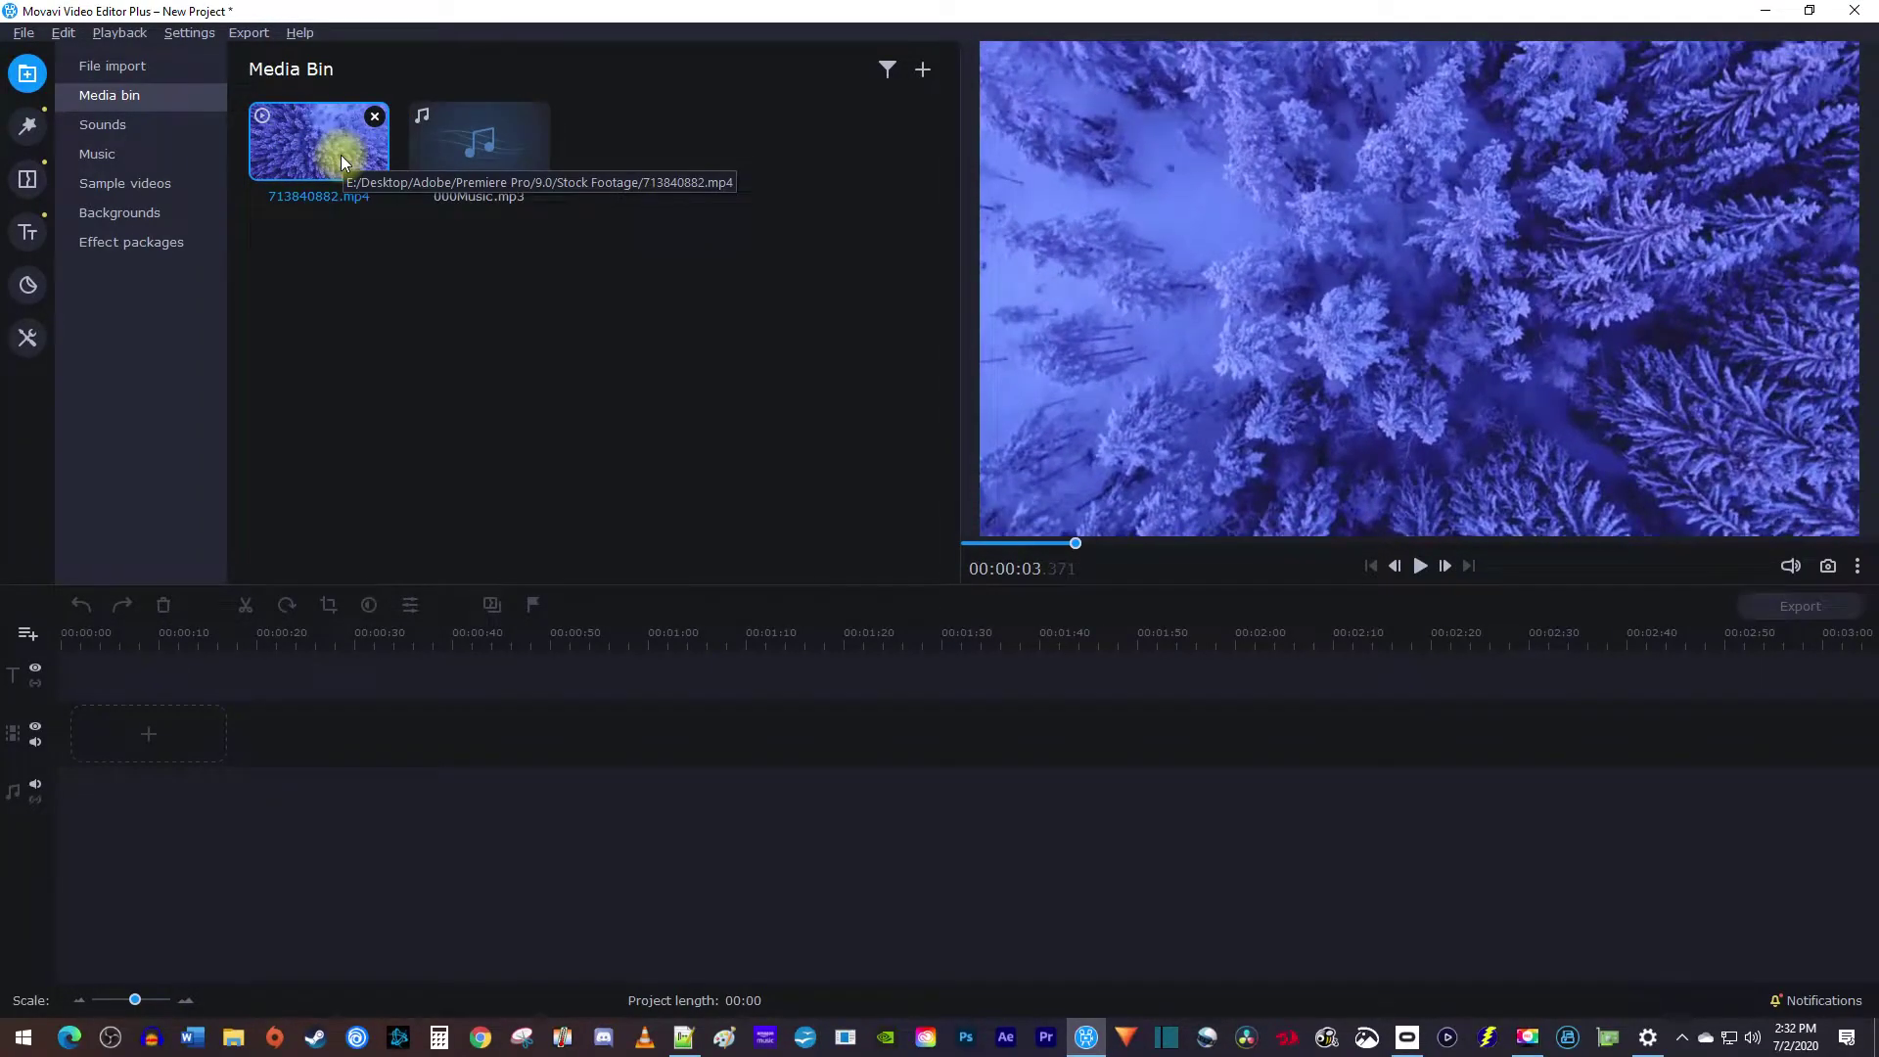
drag(290, 152, 75, 730)
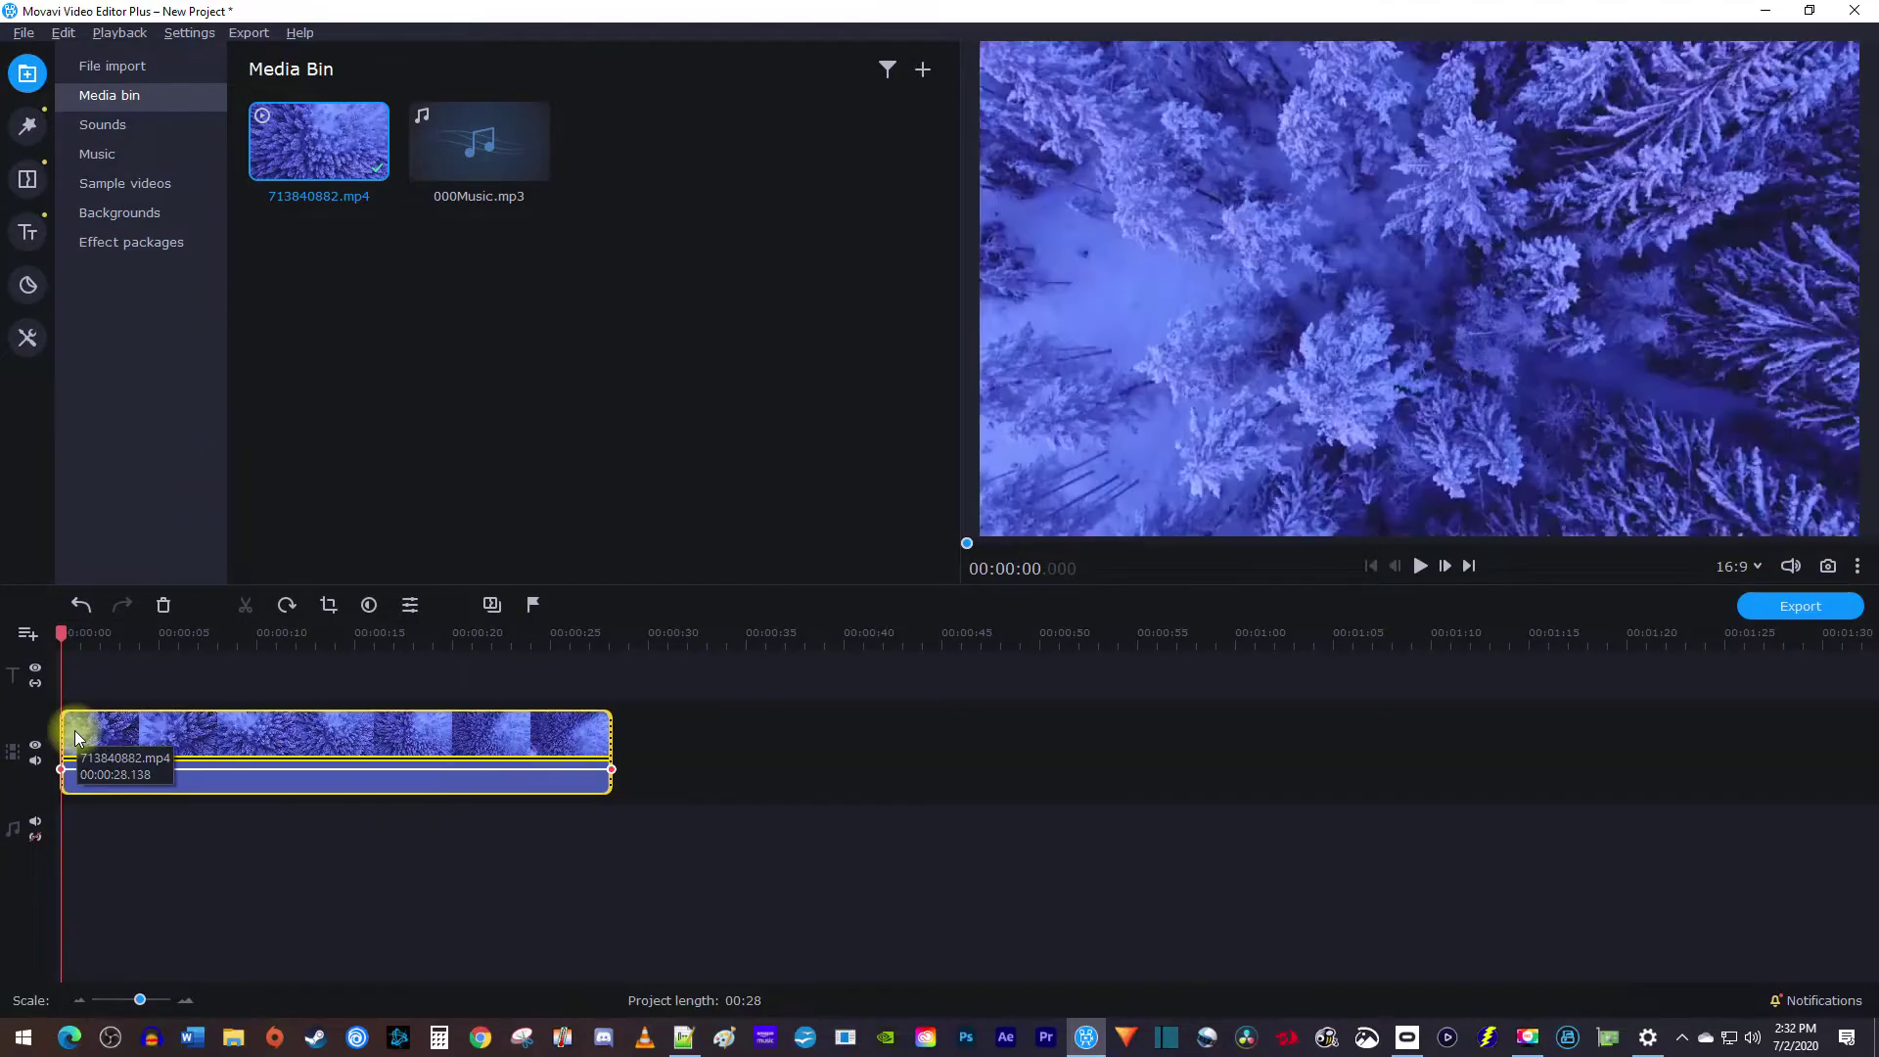
mouse_move(479, 143)
mouse_down()
mouse_move(89, 844)
mouse_move(70, 833)
mouse_up()
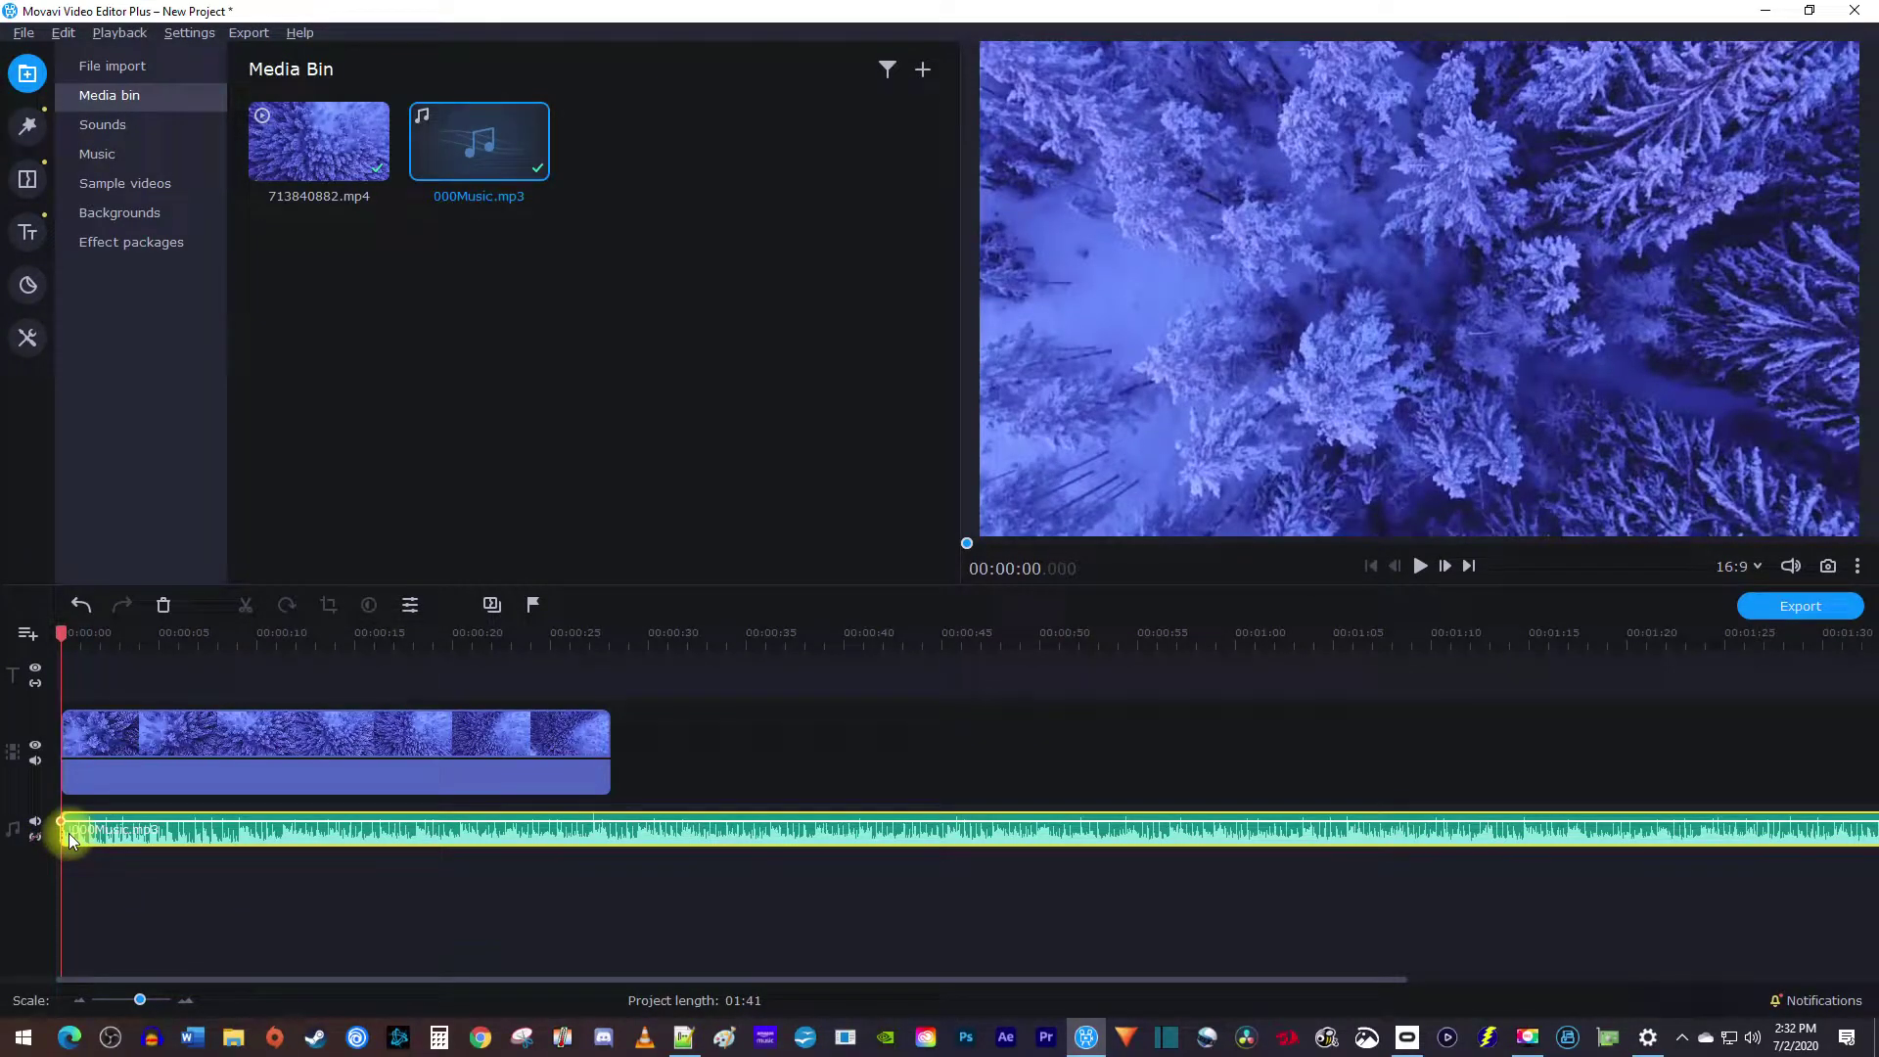
right_click(643, 898)
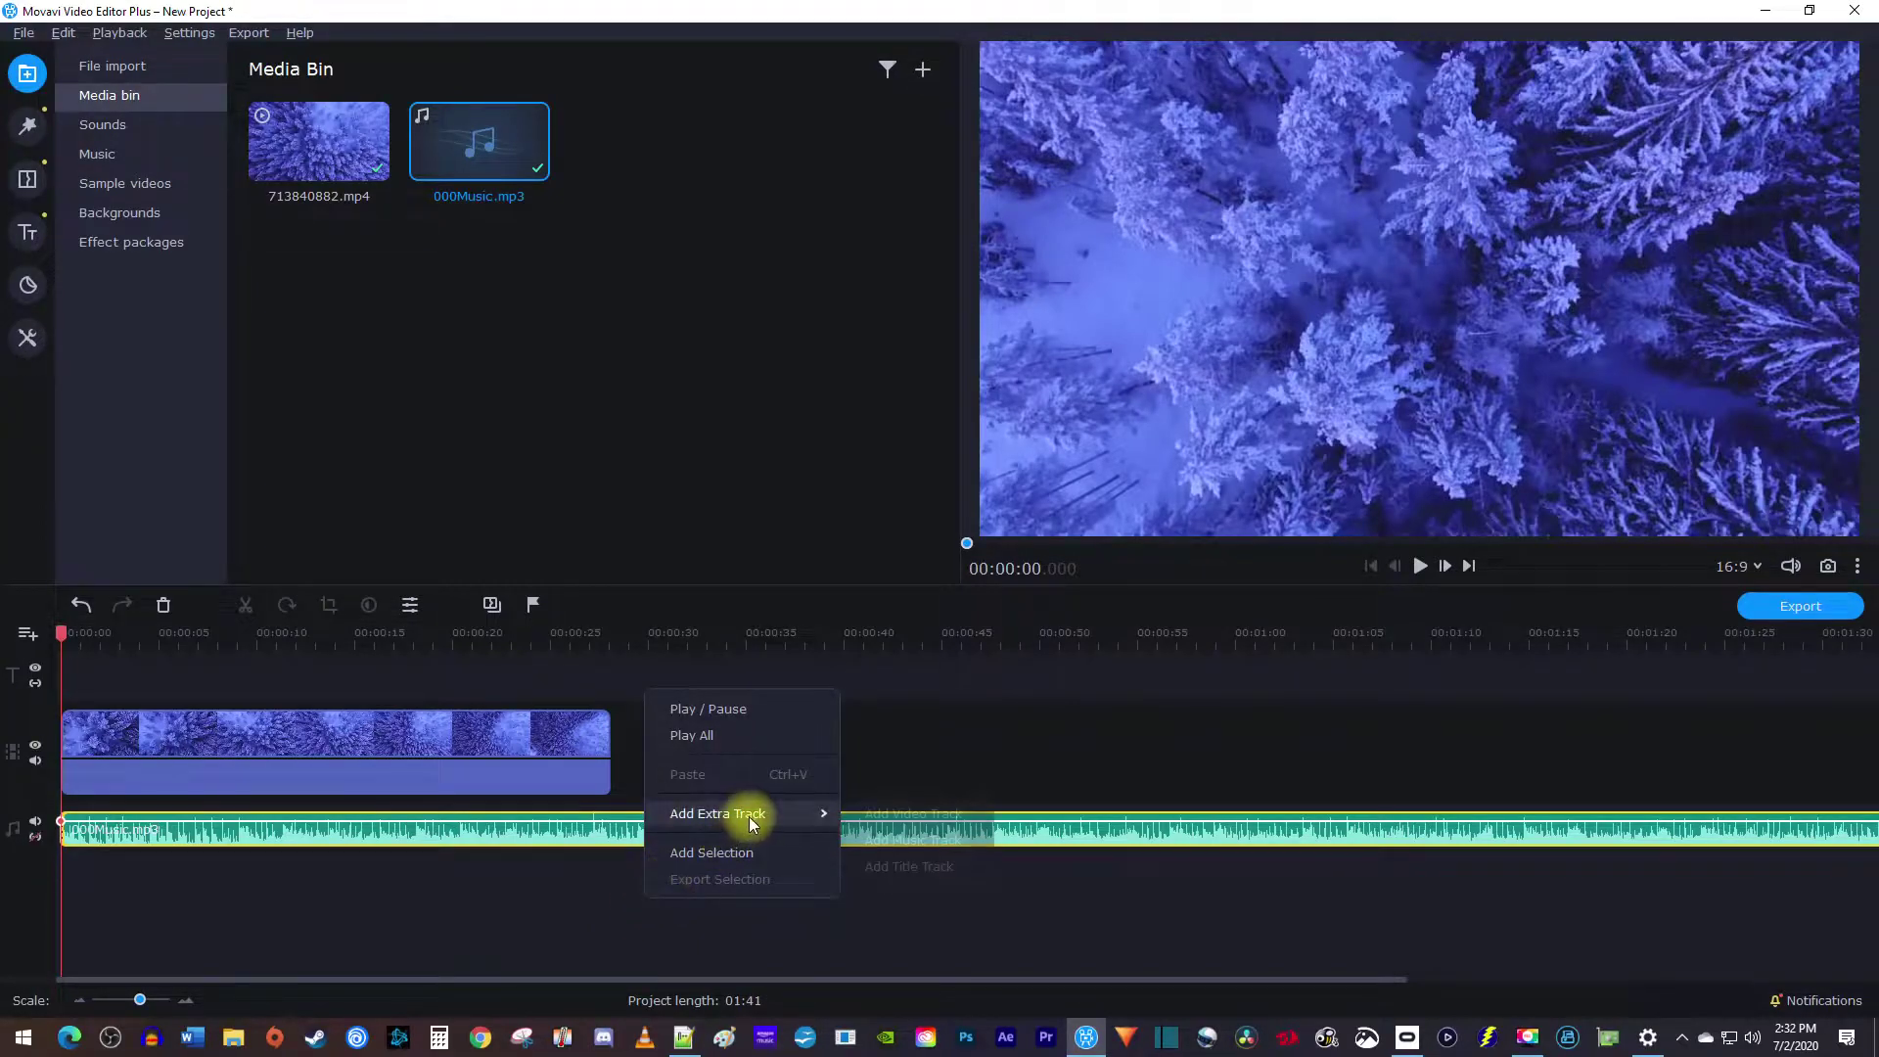
mouse_move(717, 813)
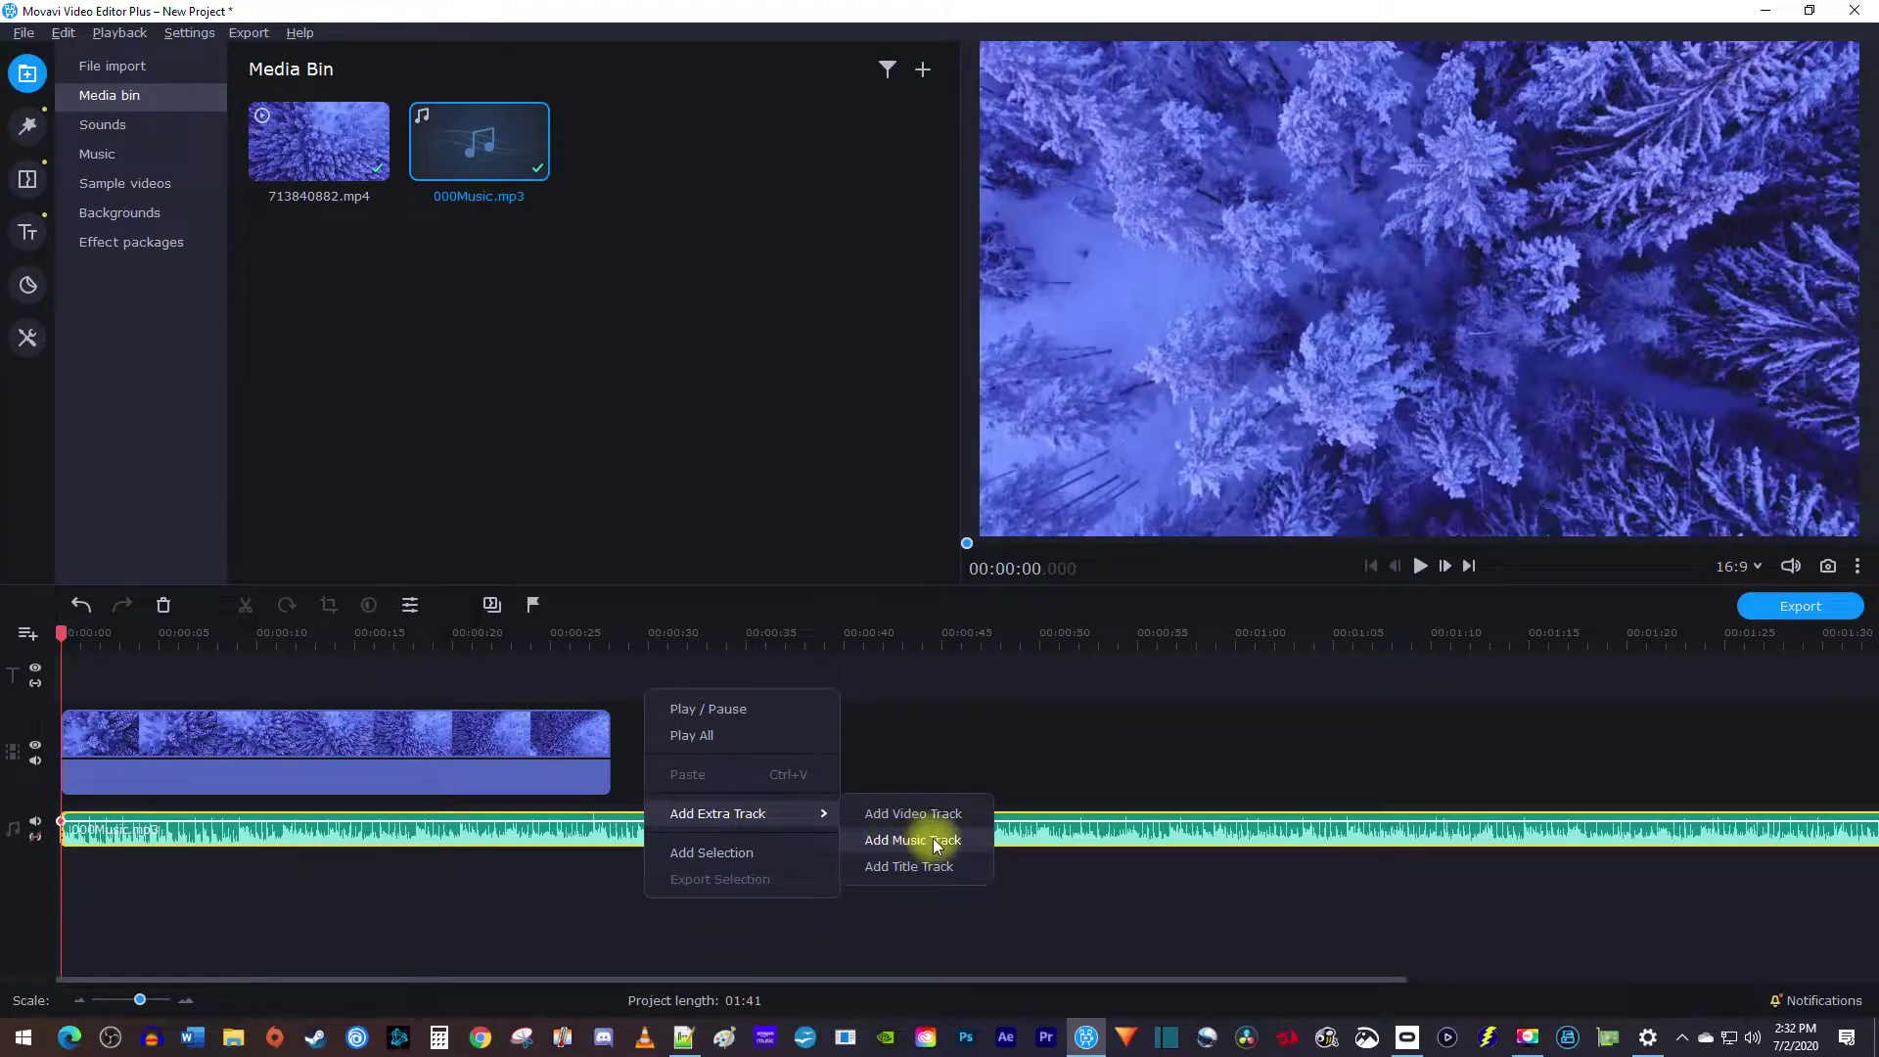
click(1040, 915)
key(space)
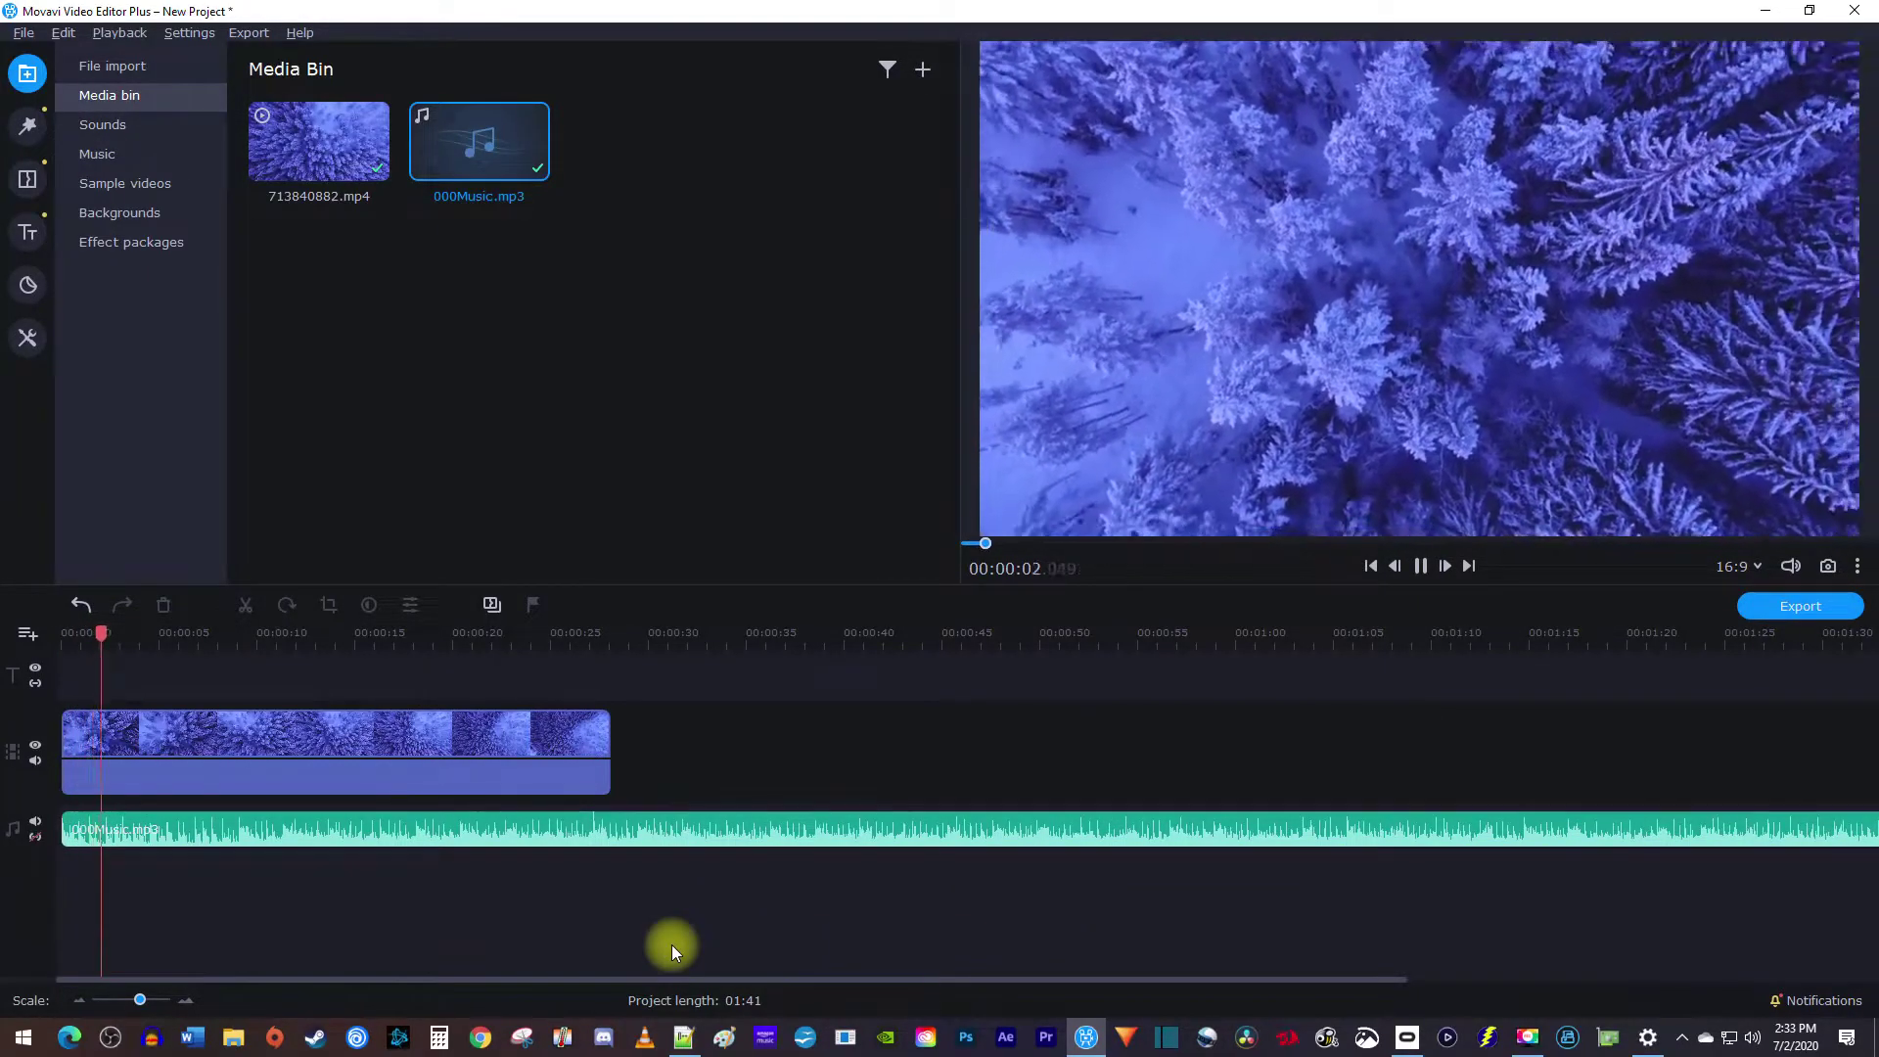
key(space)
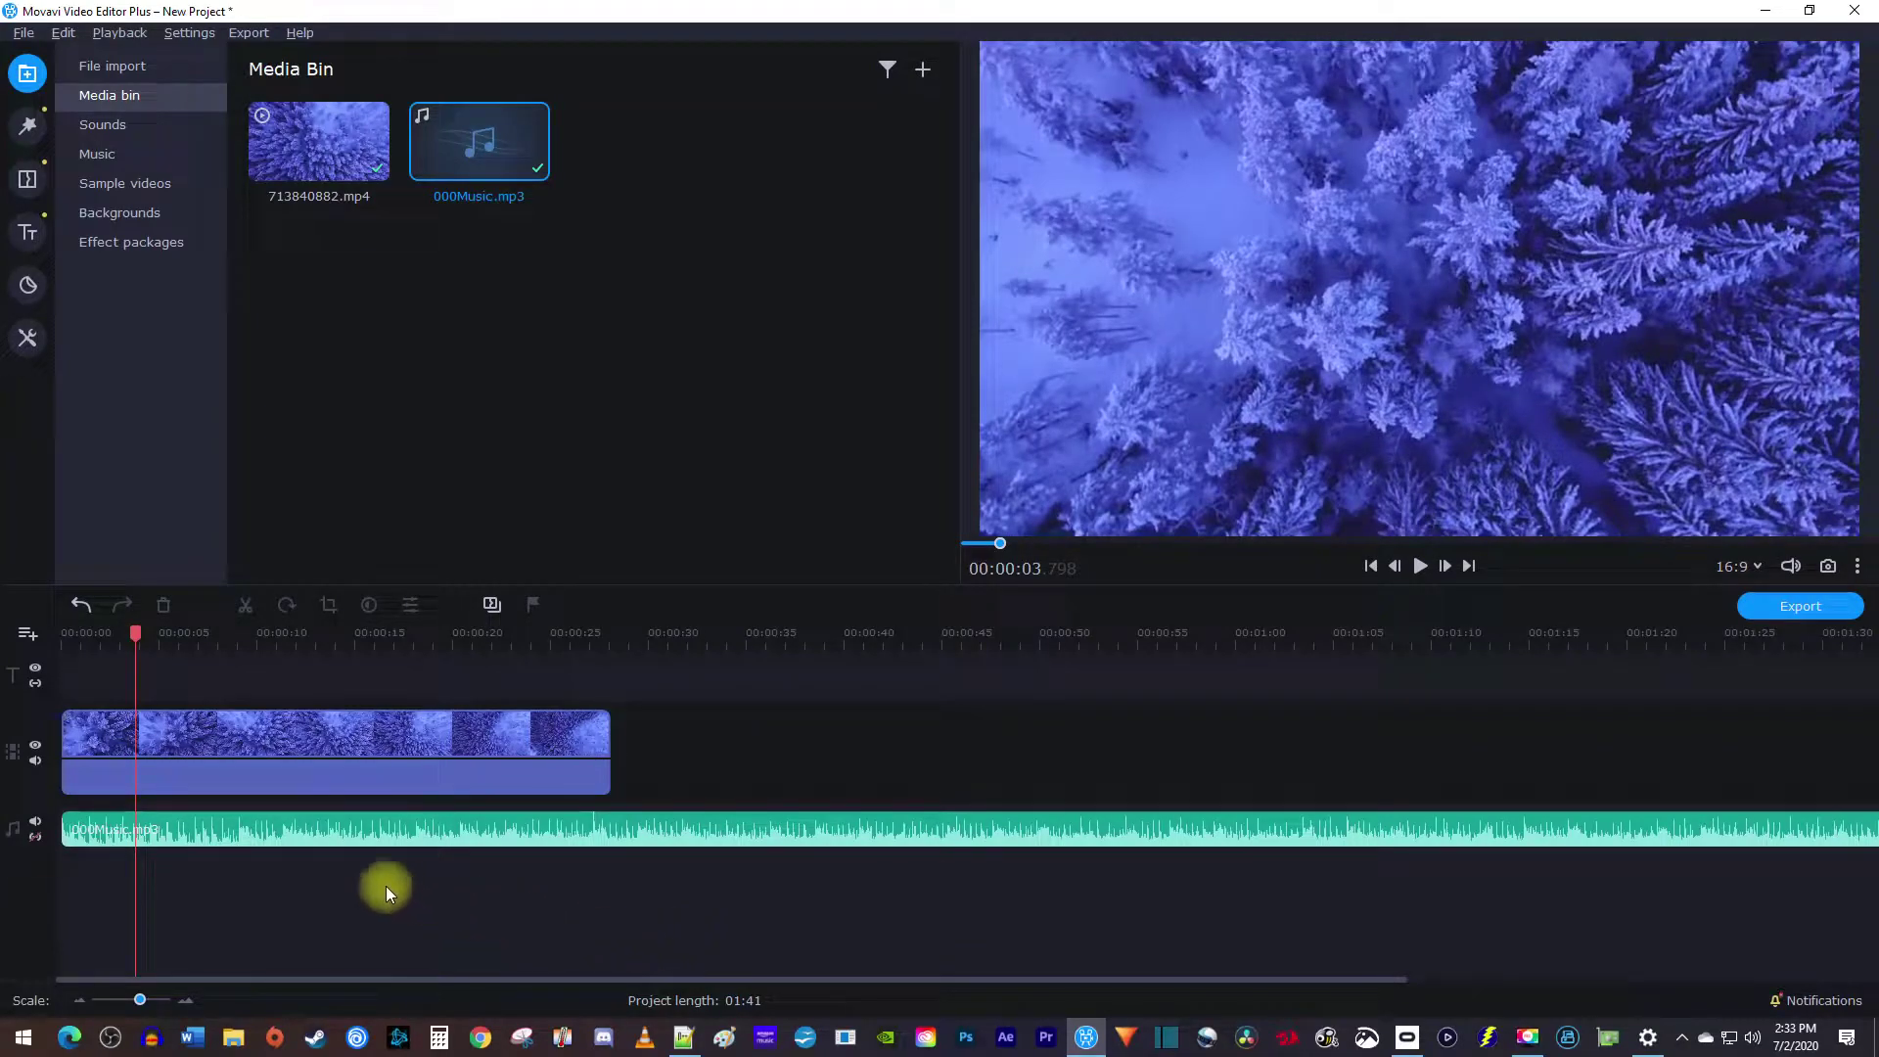
Step: Pull the music clip's volume line down to about 12%, then play briefly to check it
click(239, 832)
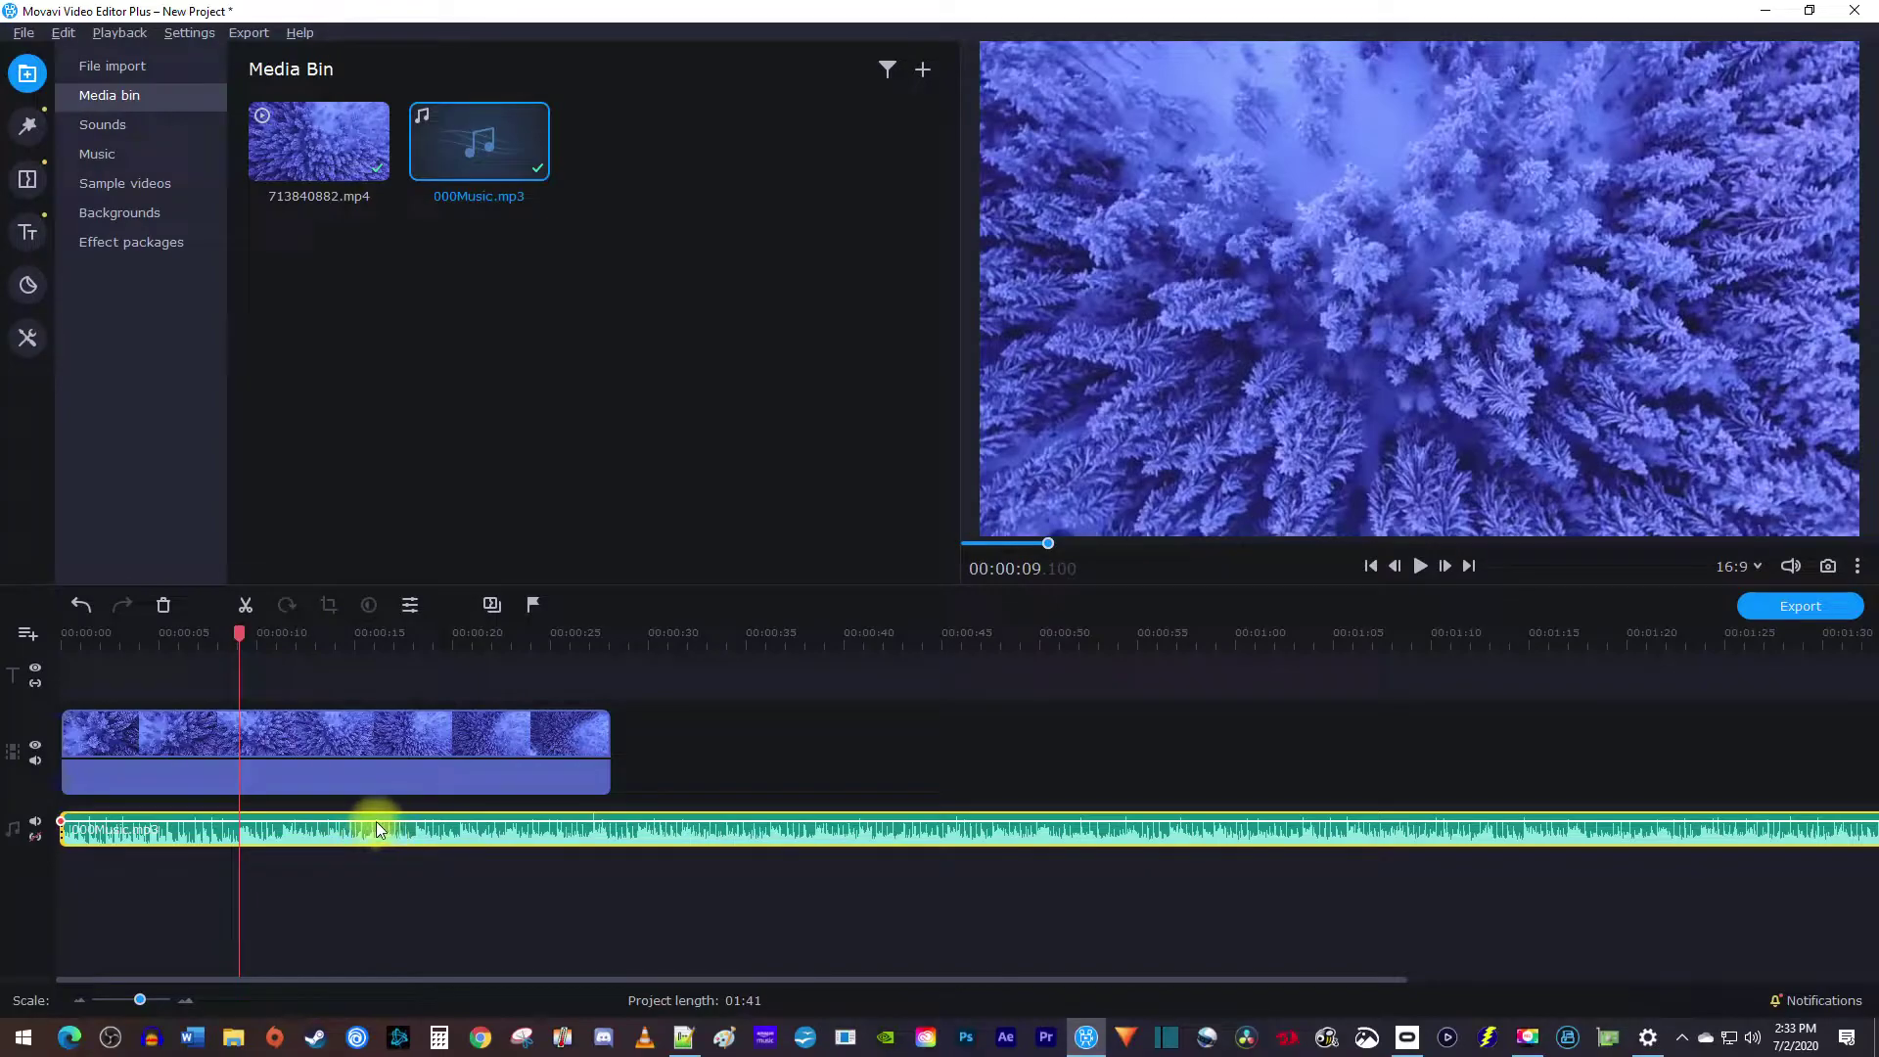
drag(376, 823, 371, 834)
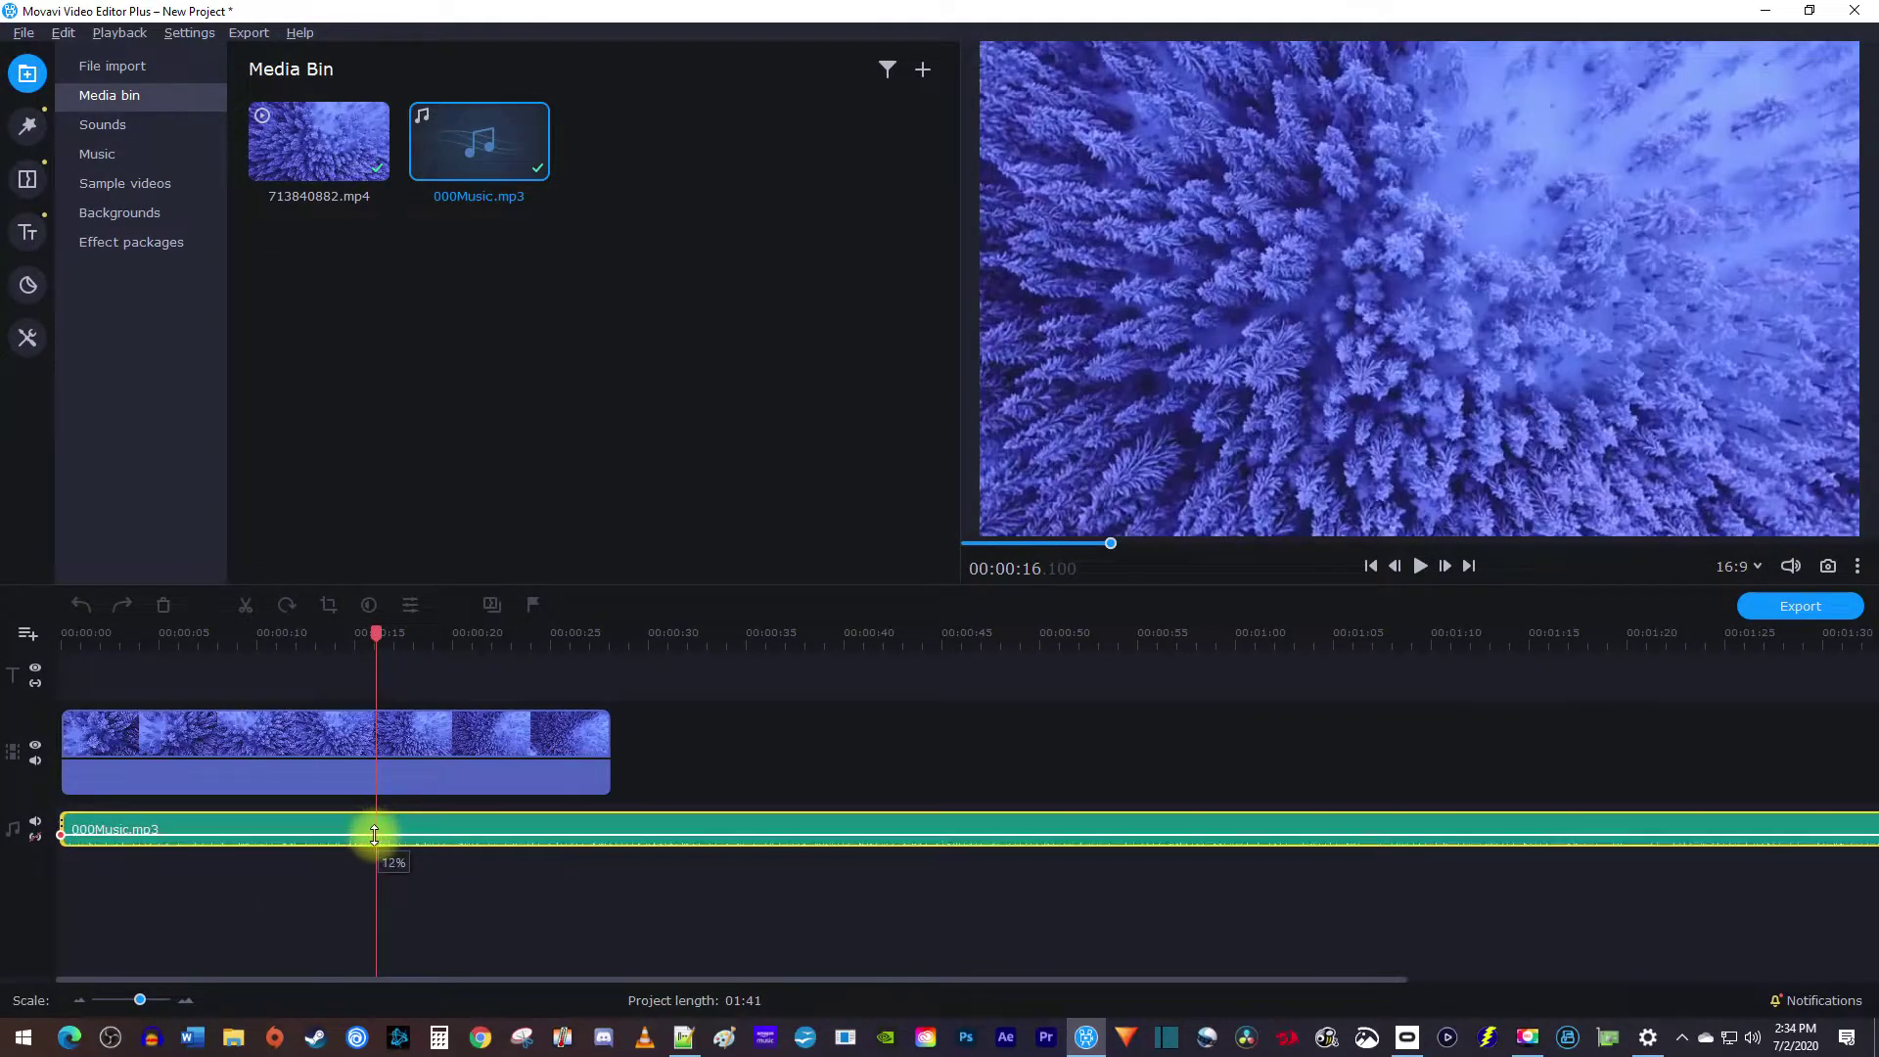
key(space)
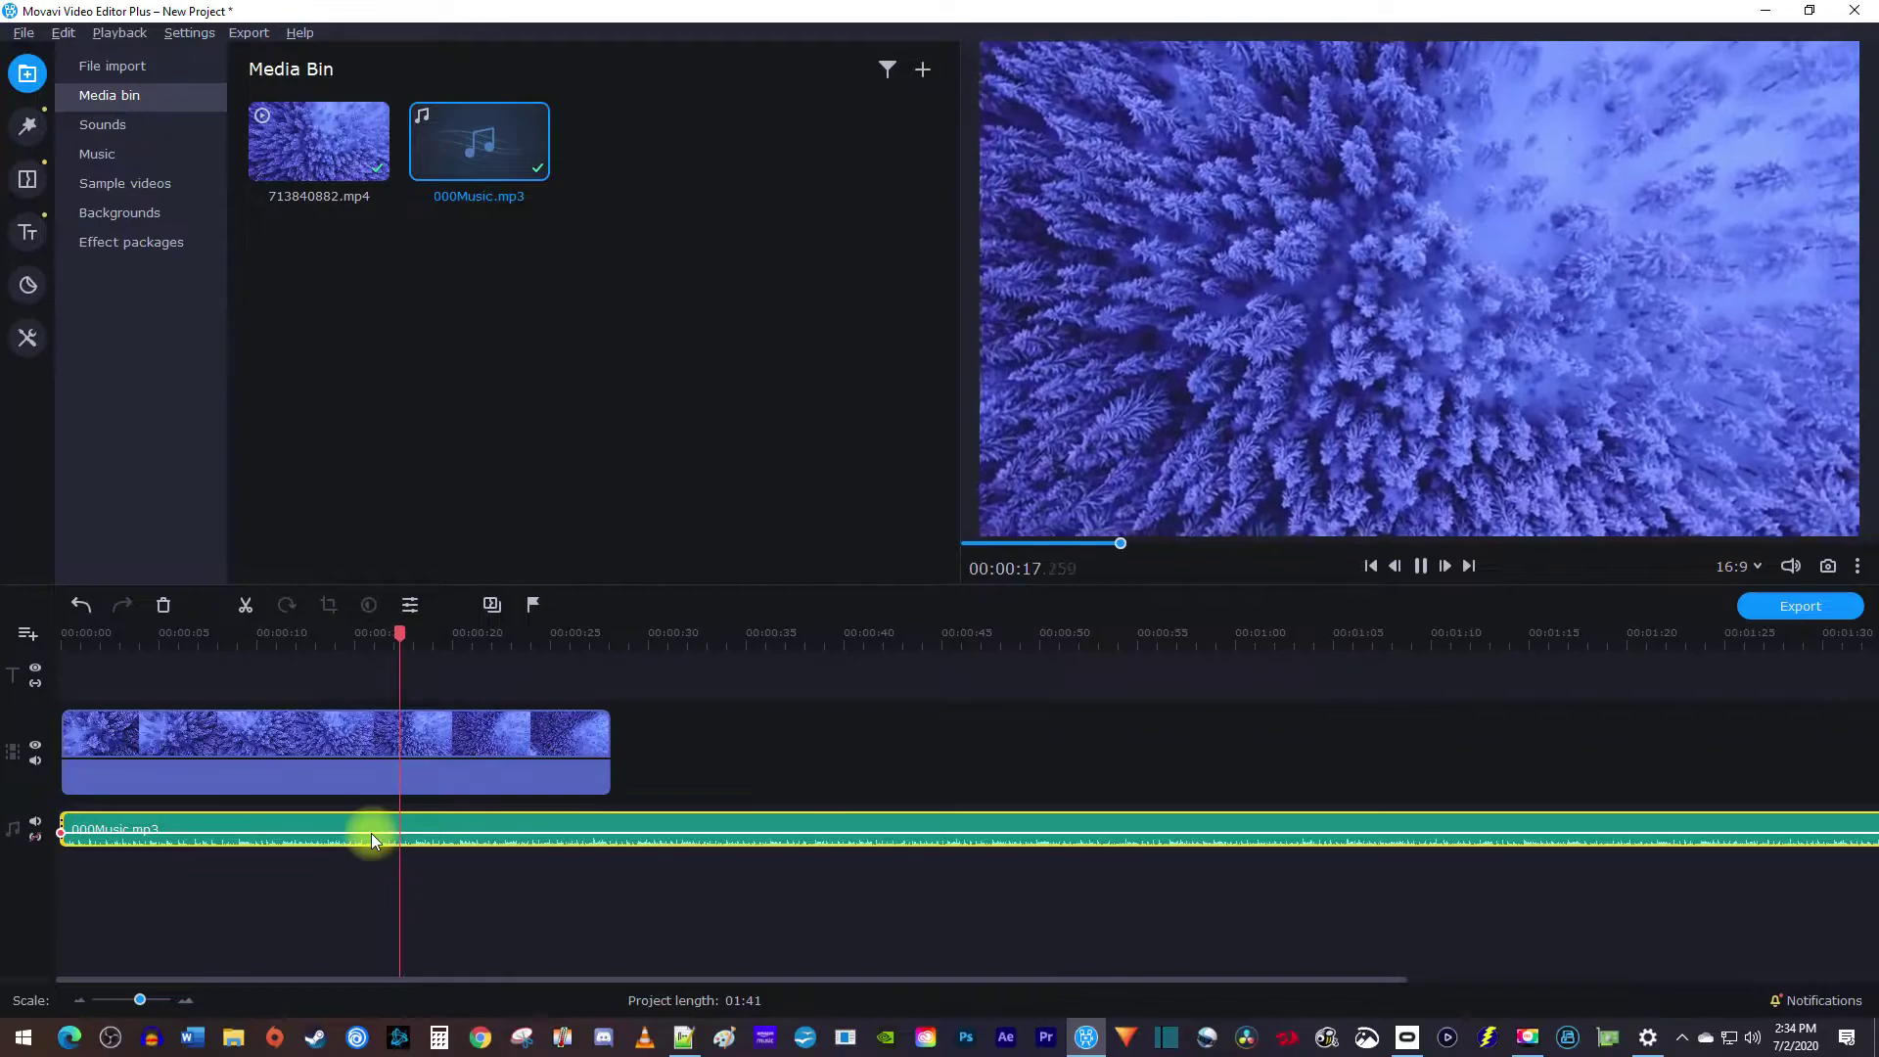
key(space)
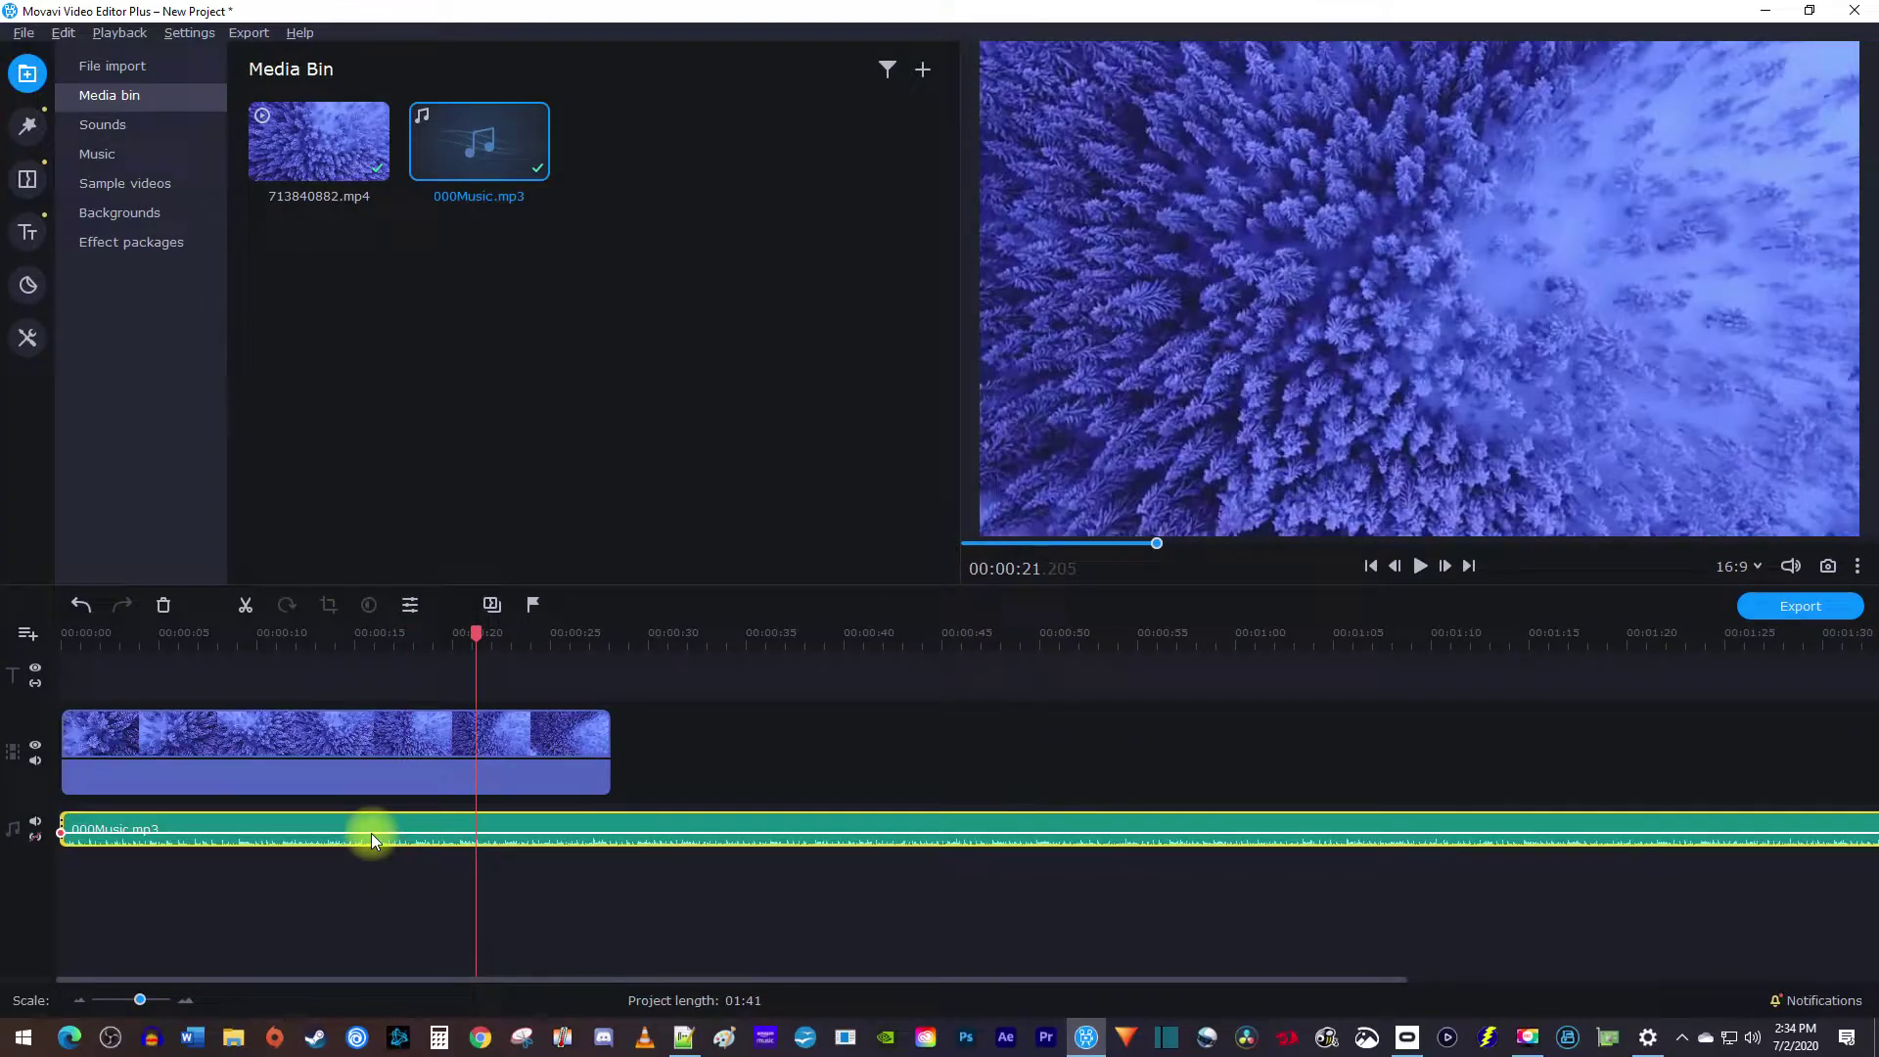
Step: Raise the music clip's volume to 275% in Clip Properties
click(443, 826)
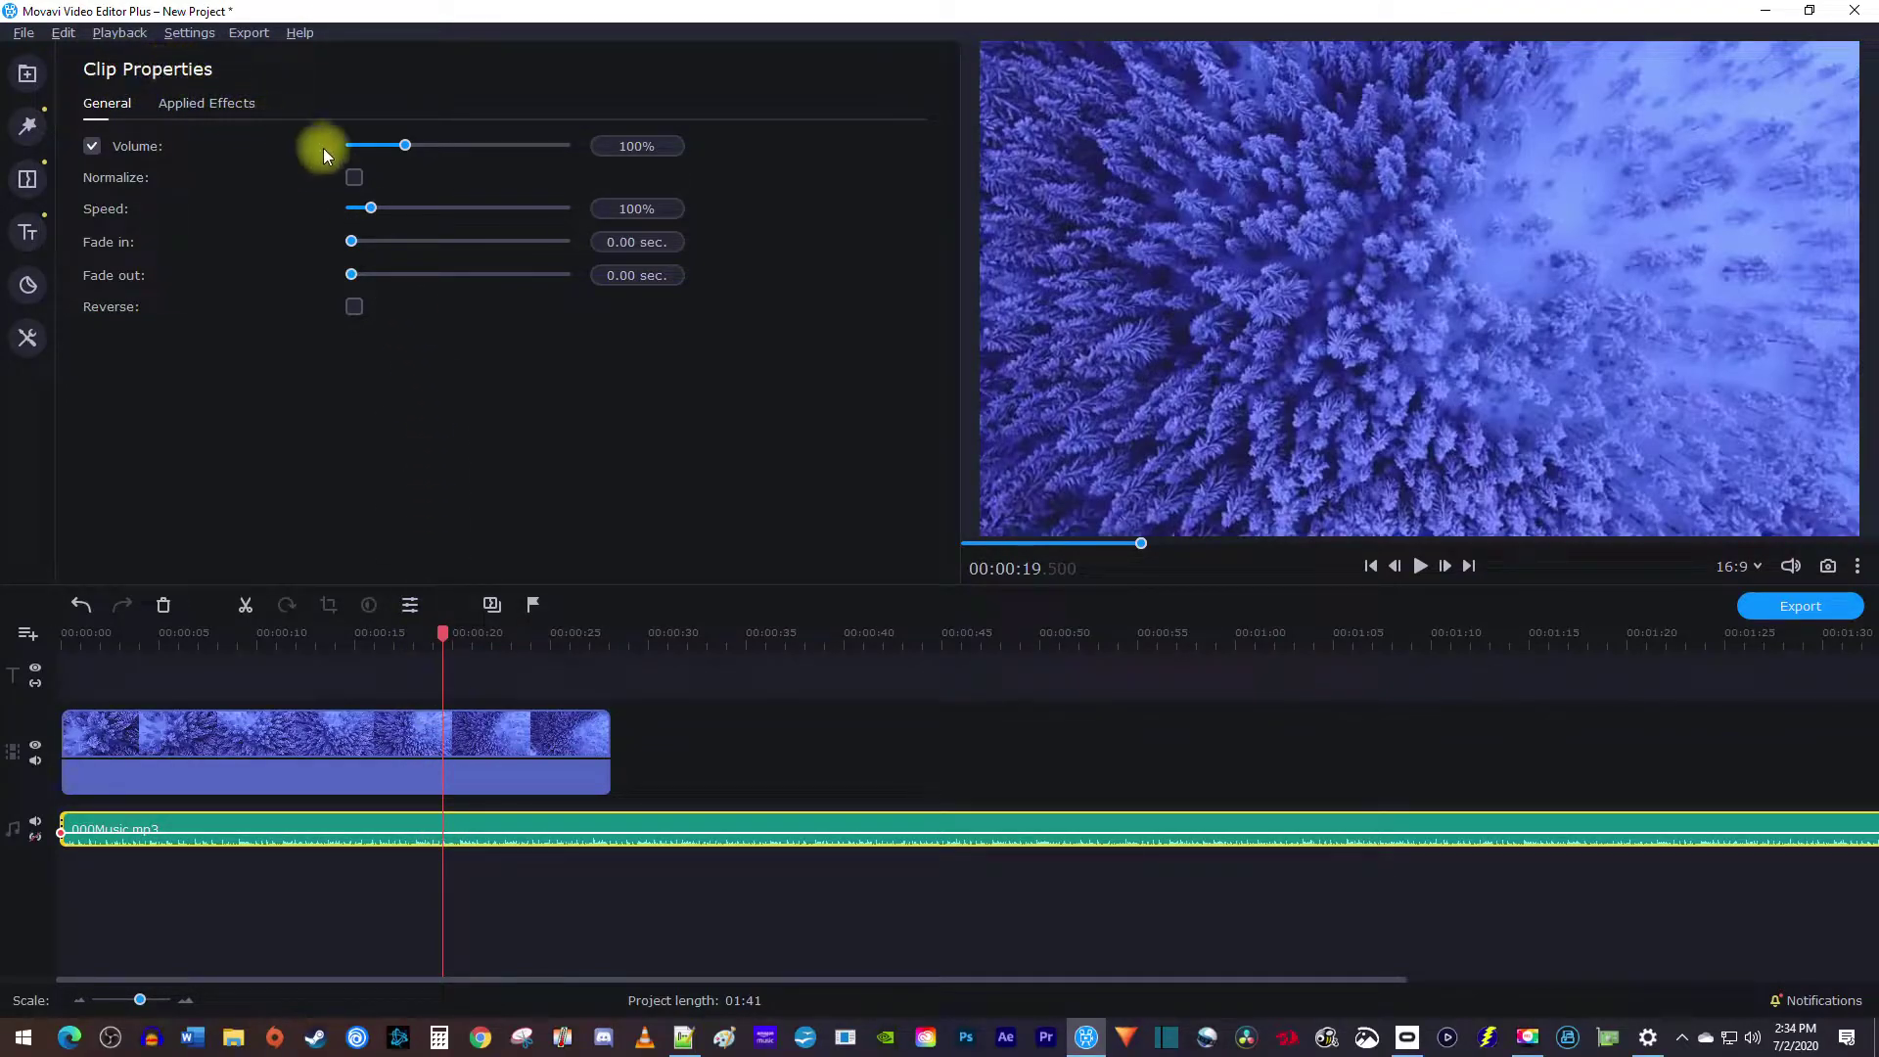
drag(407, 144, 501, 145)
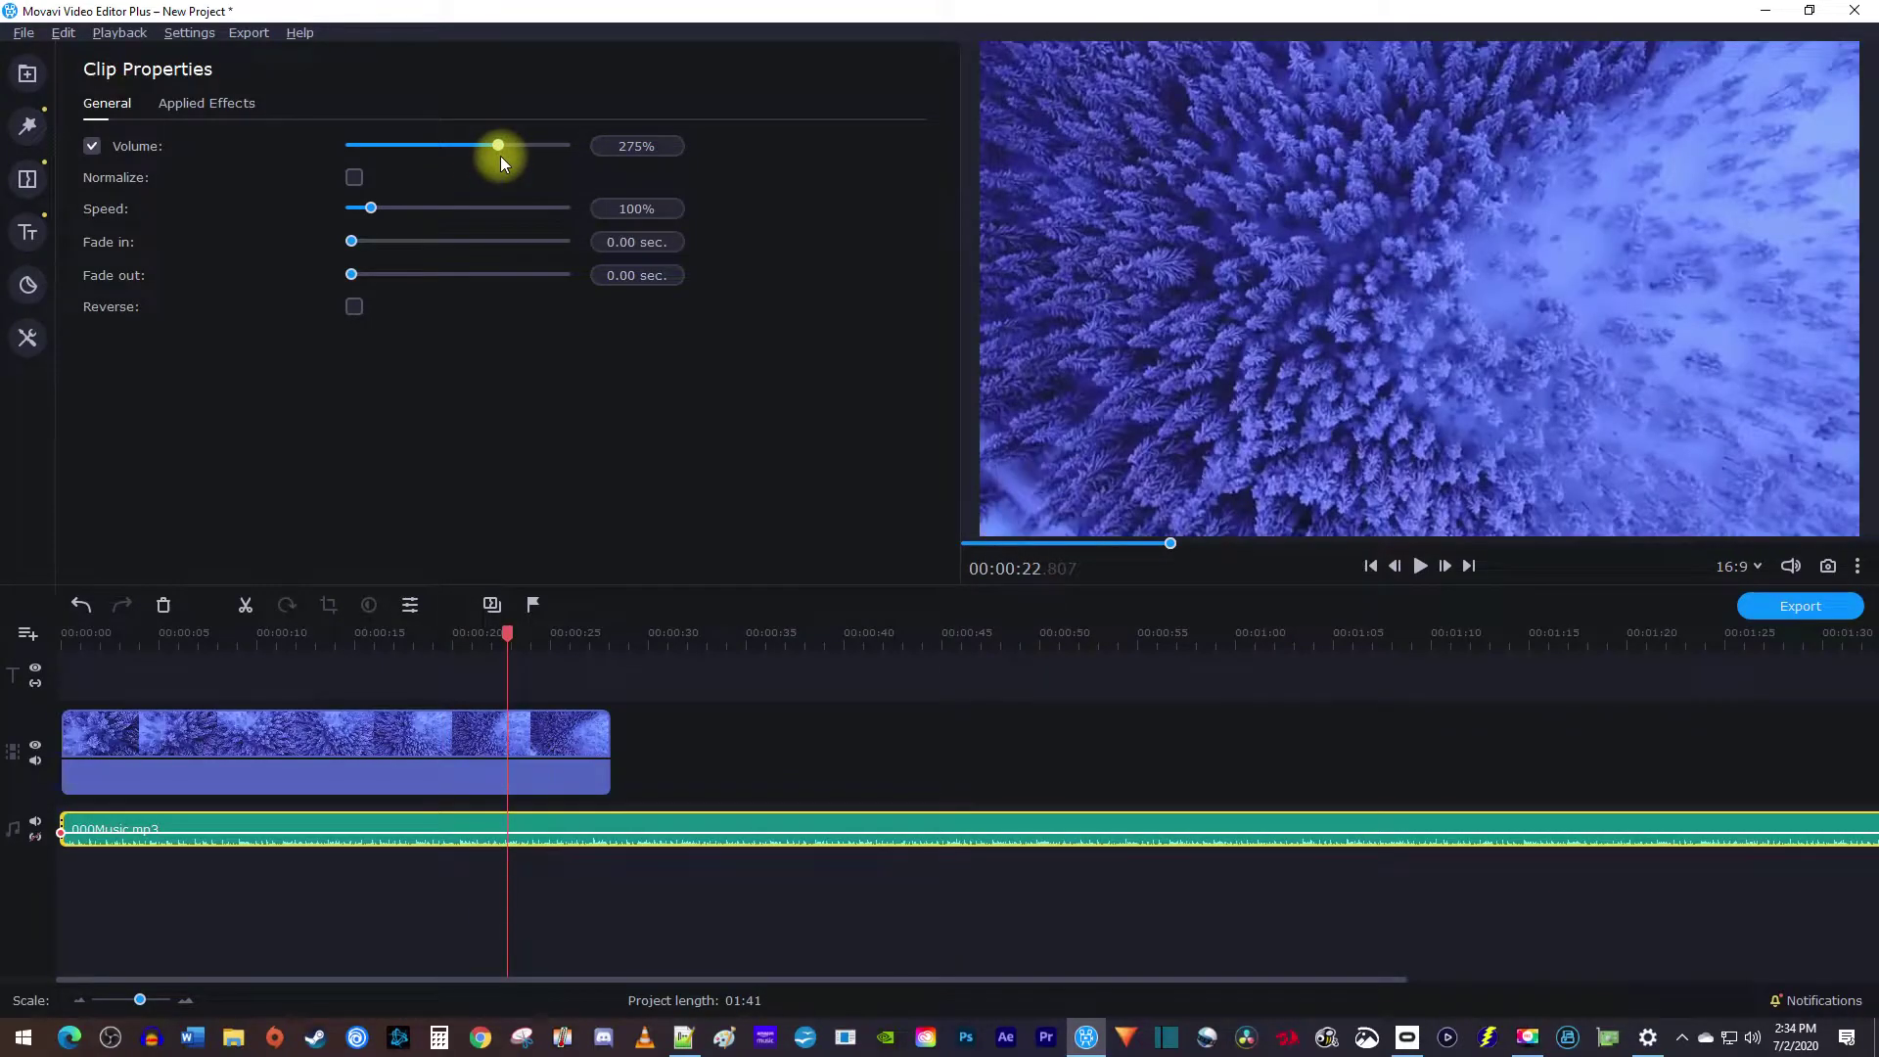
click(93, 146)
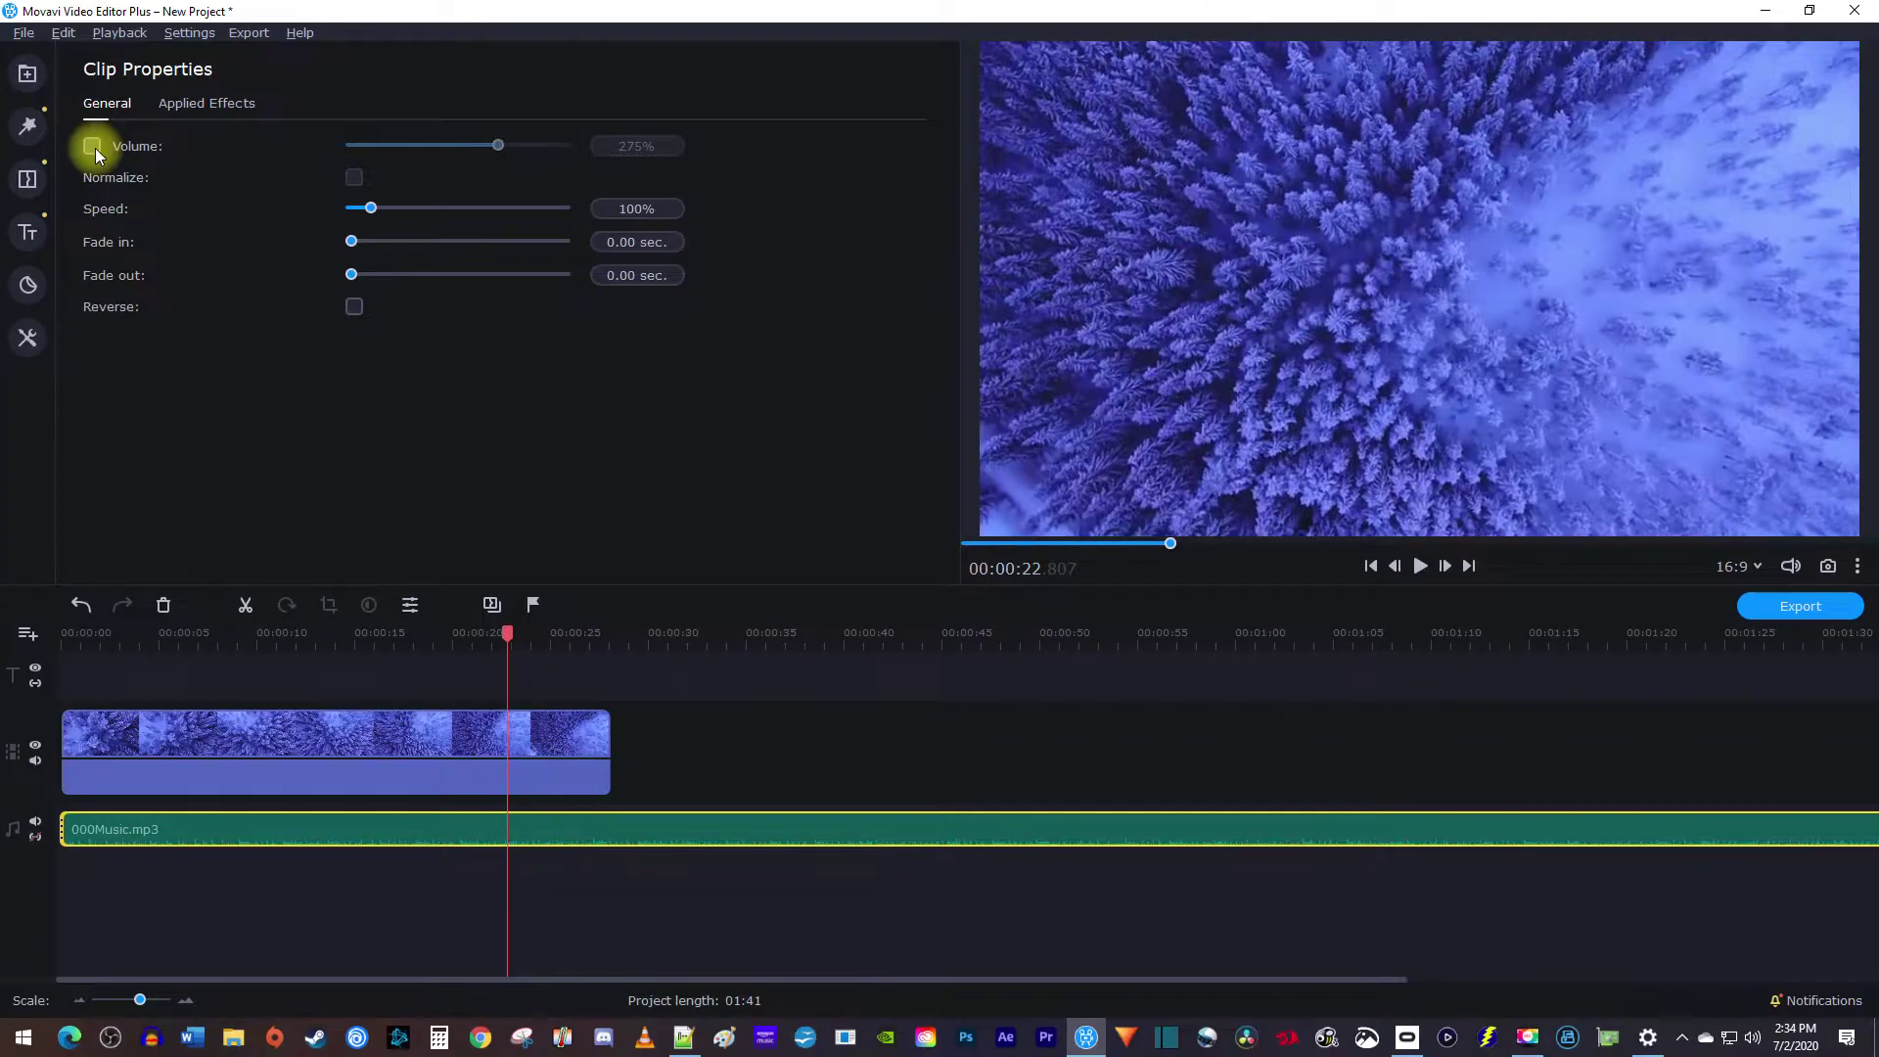
click(95, 149)
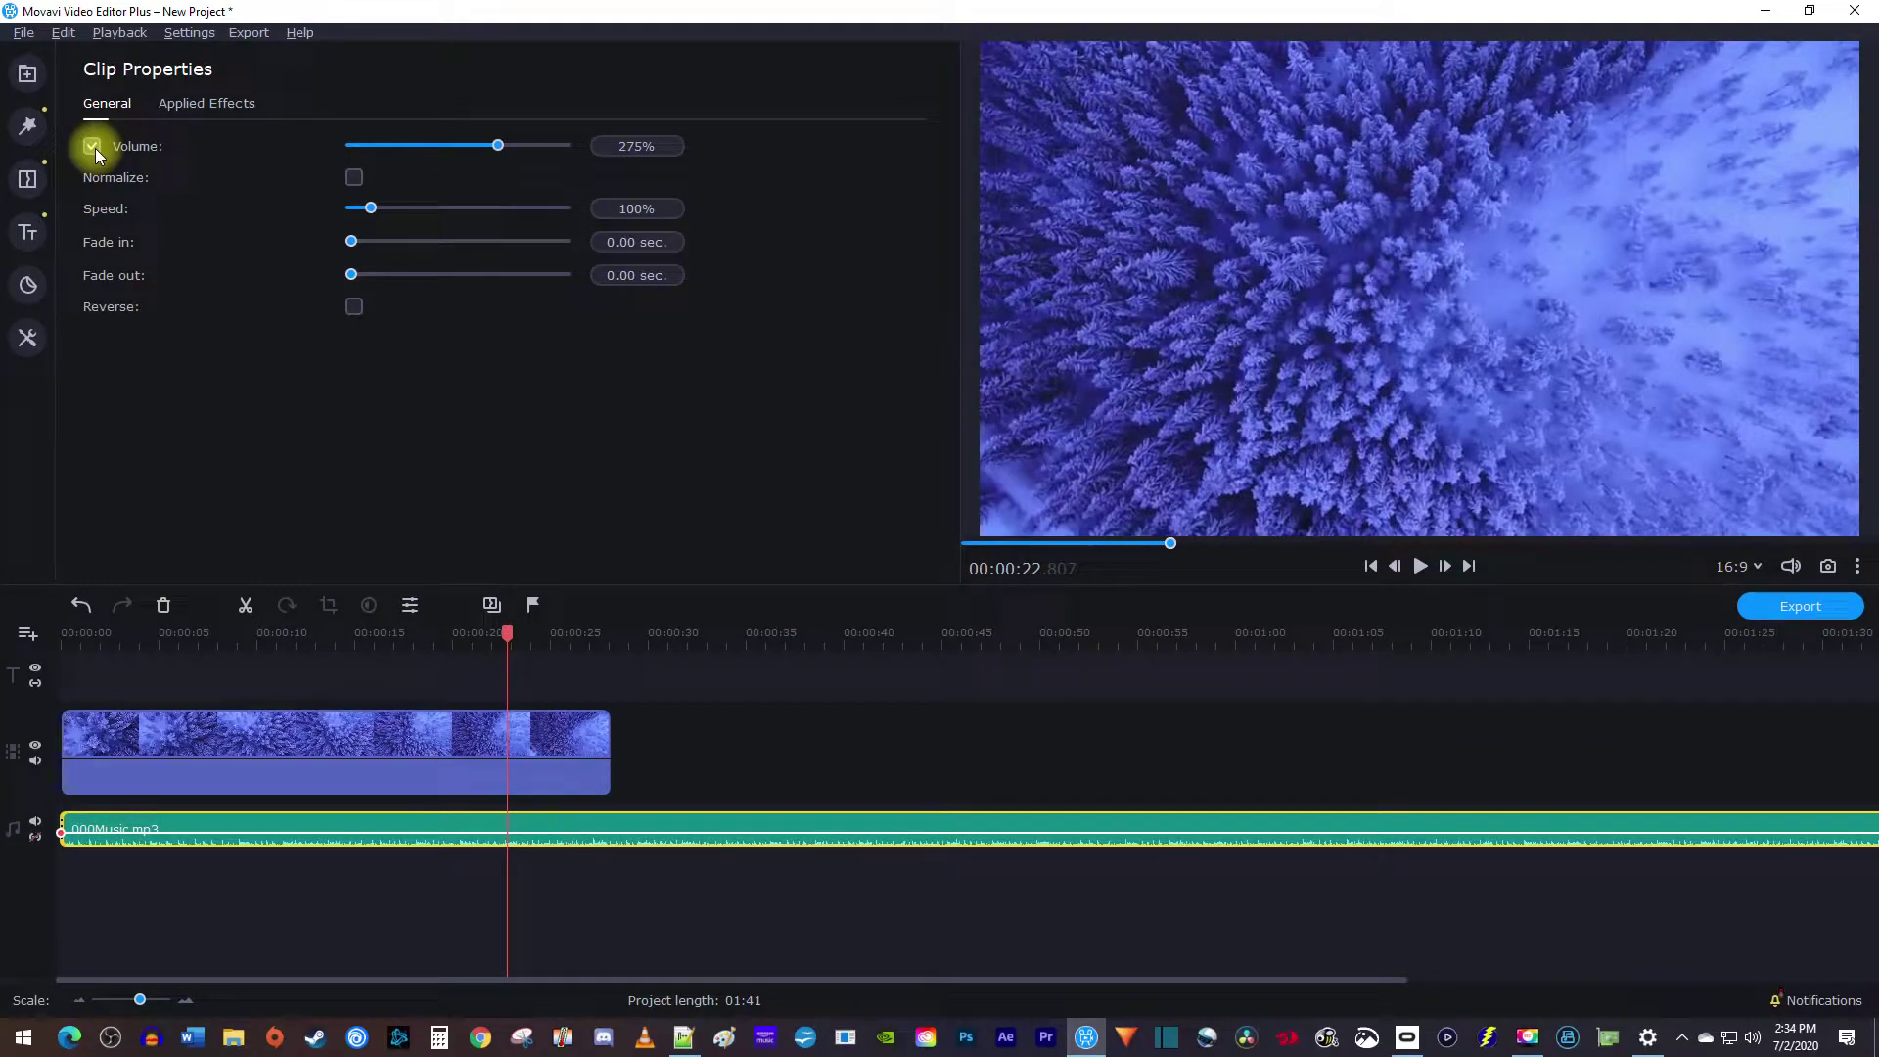
Step: Turn on Normalize for the music and undo a trial speed change, keeping 100%
click(350, 177)
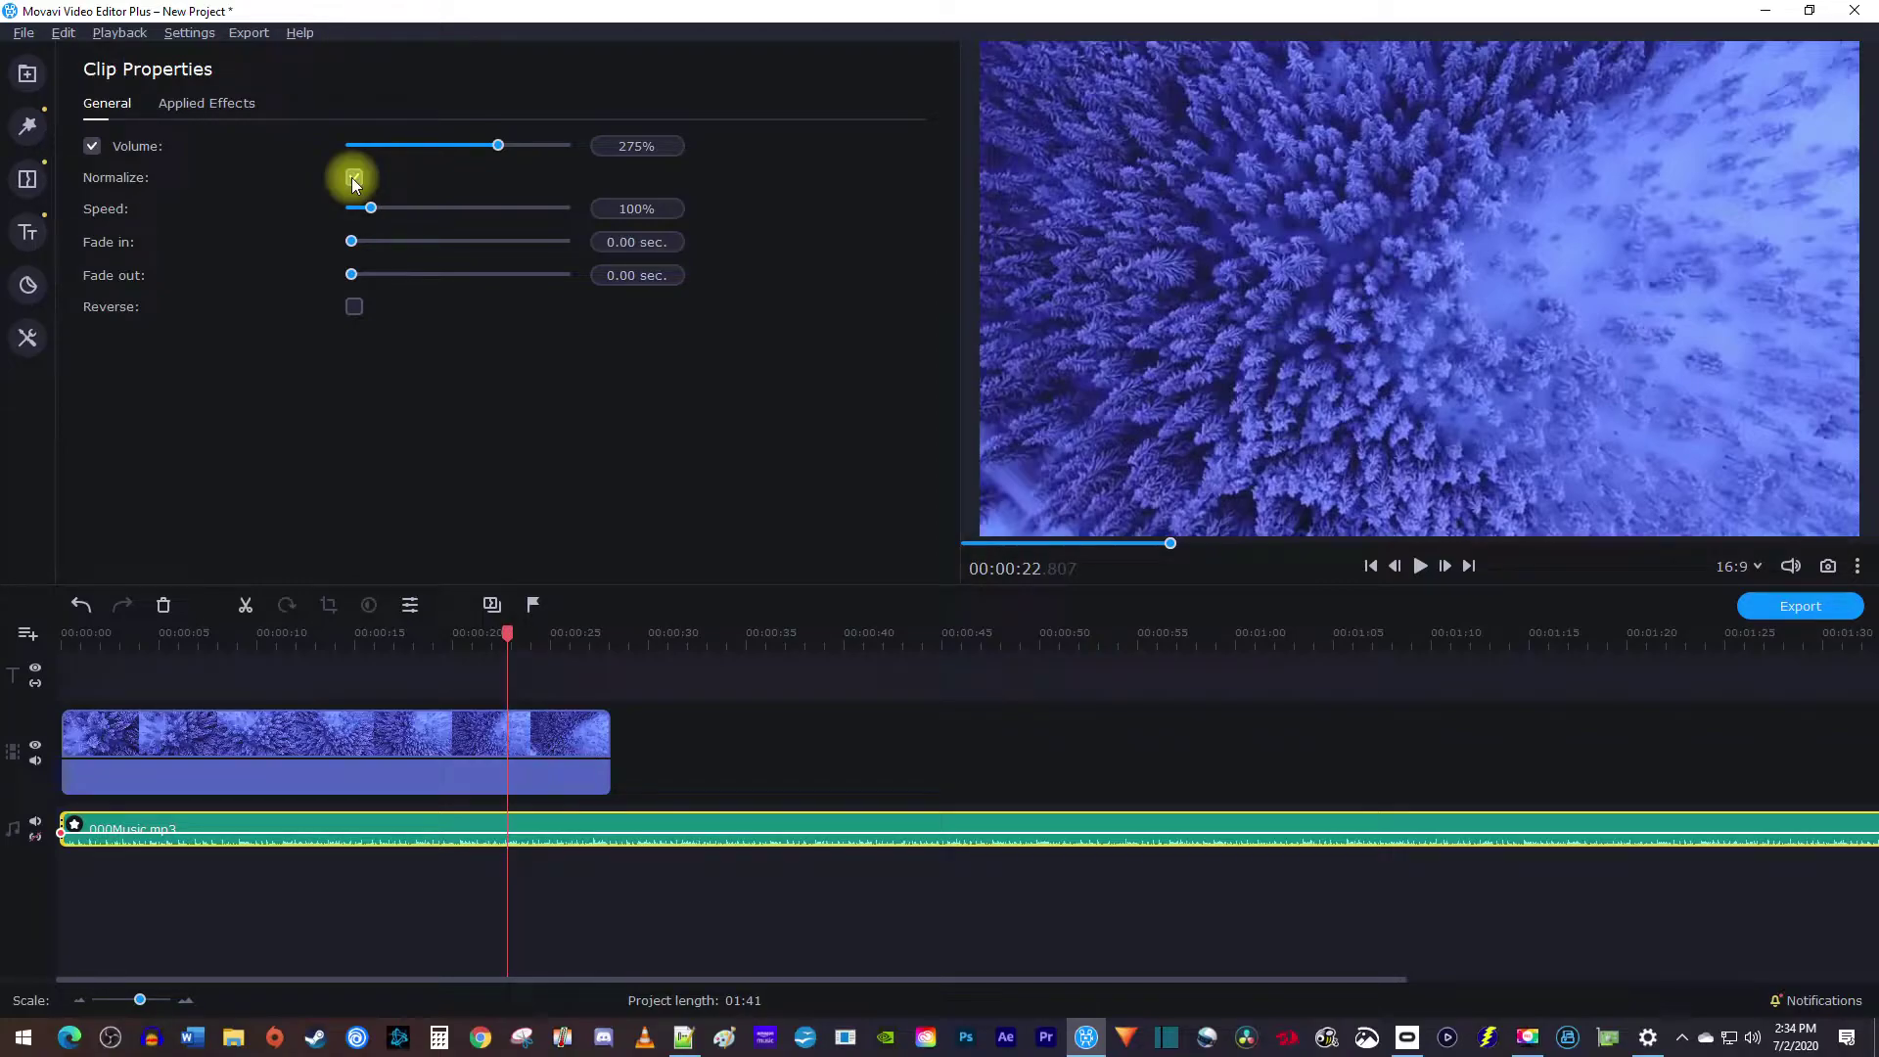
drag(370, 208, 403, 214)
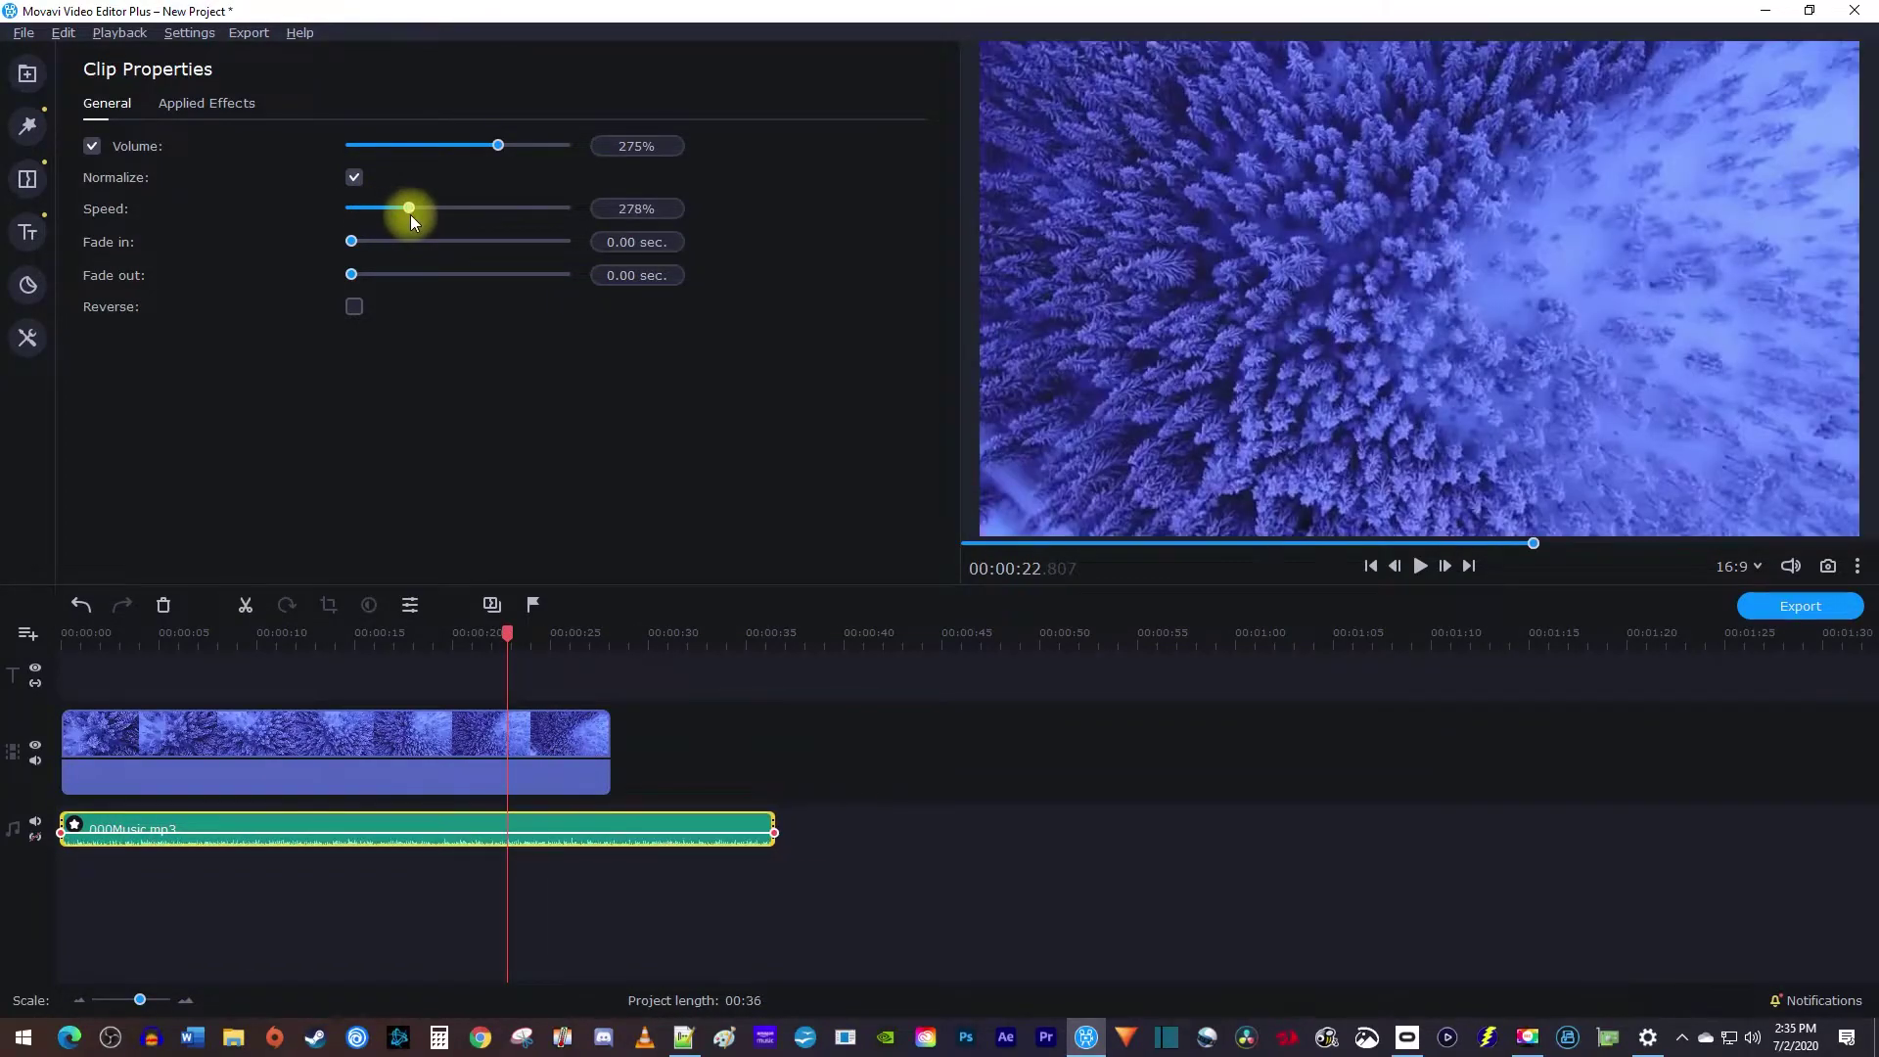
key(ctrl+z)
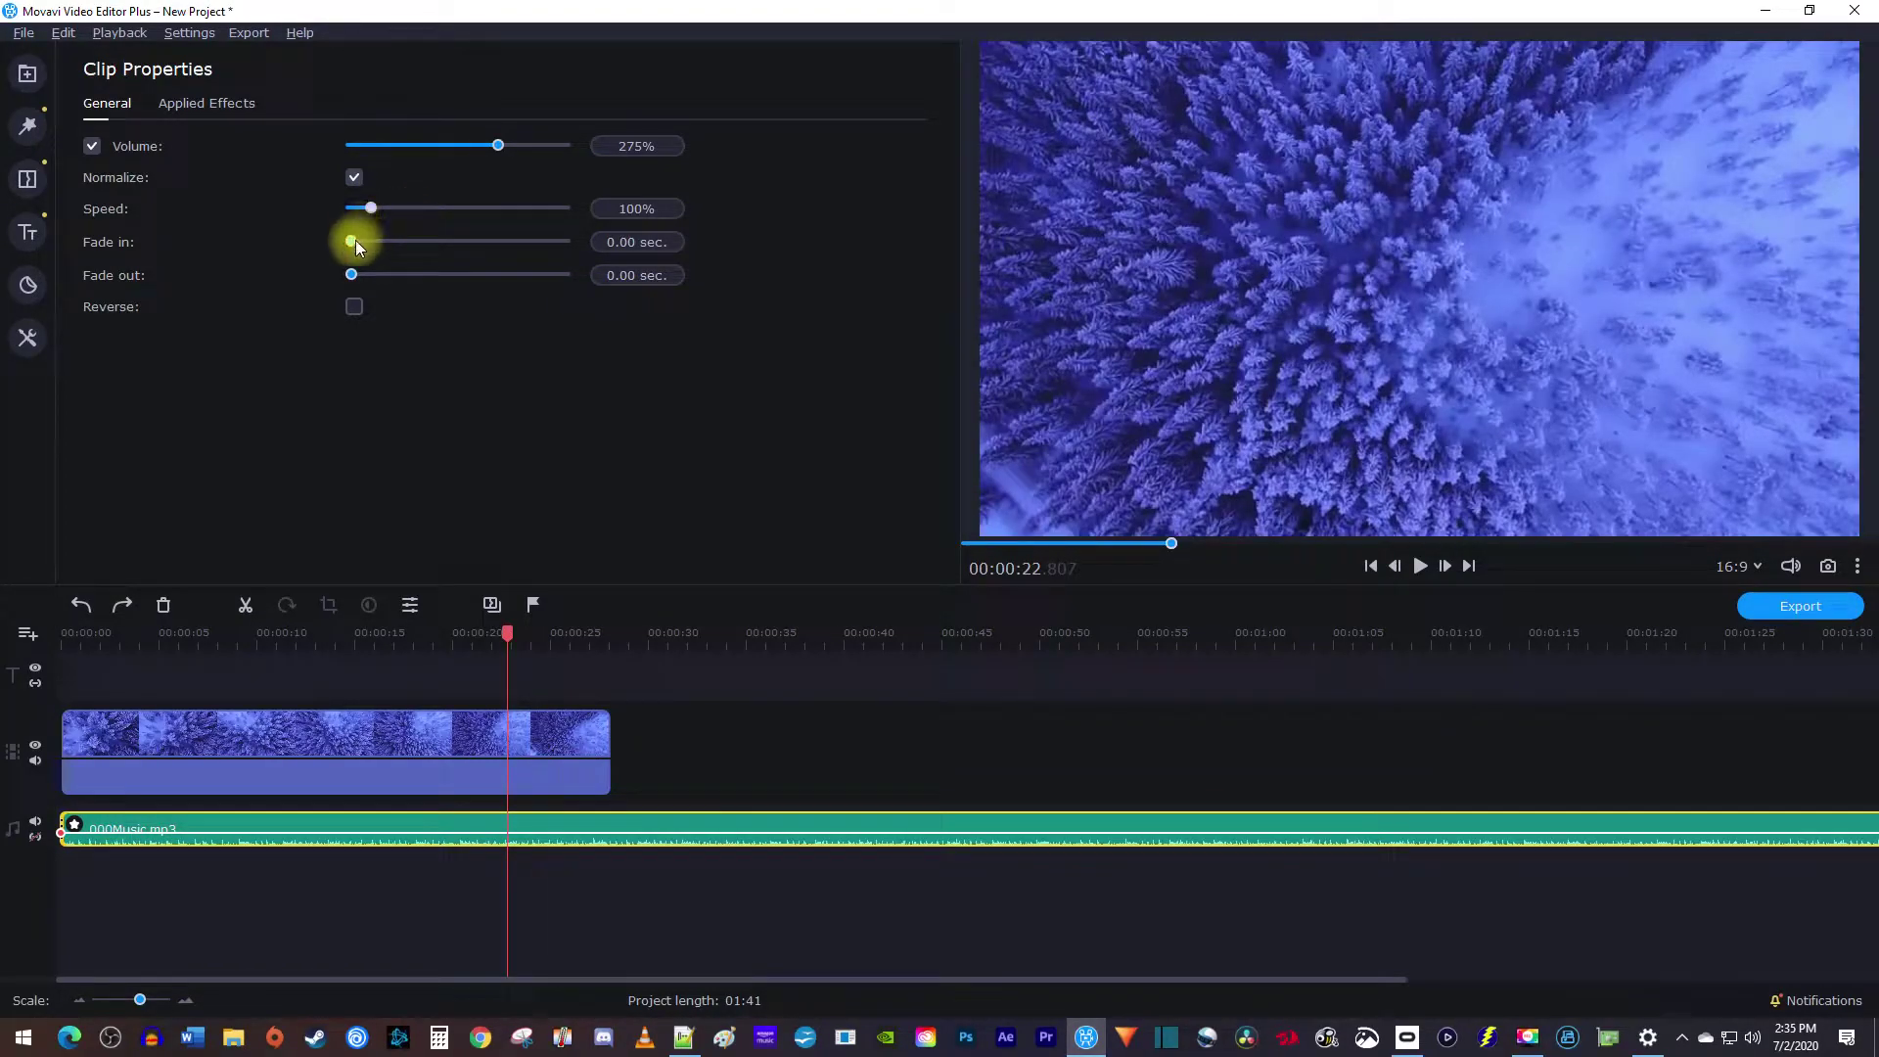
Step: Set the music's fade-in to 3.50 sec and fade-out to 4.00 sec, then play from the beginning
drag(362, 242, 426, 242)
click(66, 633)
key(space)
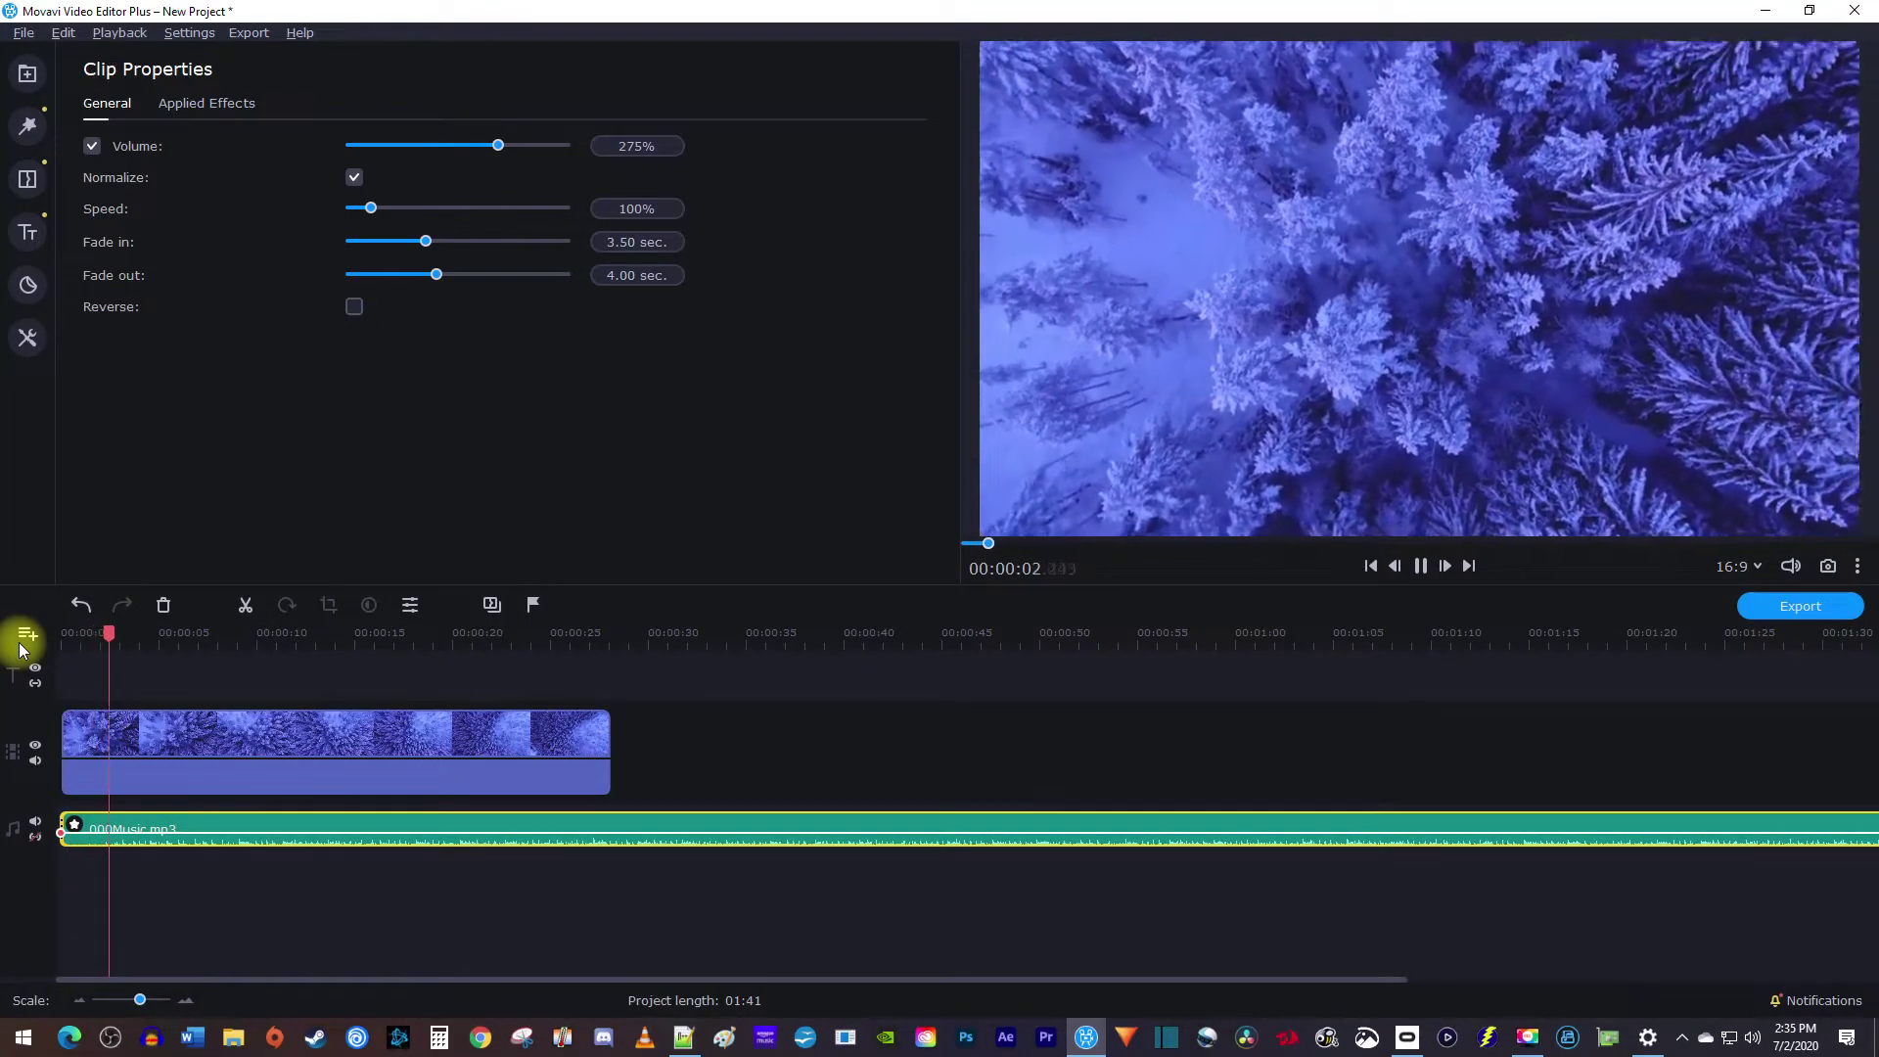
Step: Stop playback, shift and trim the 000Music.mp3 clip, then delete it from the timeline
key(space)
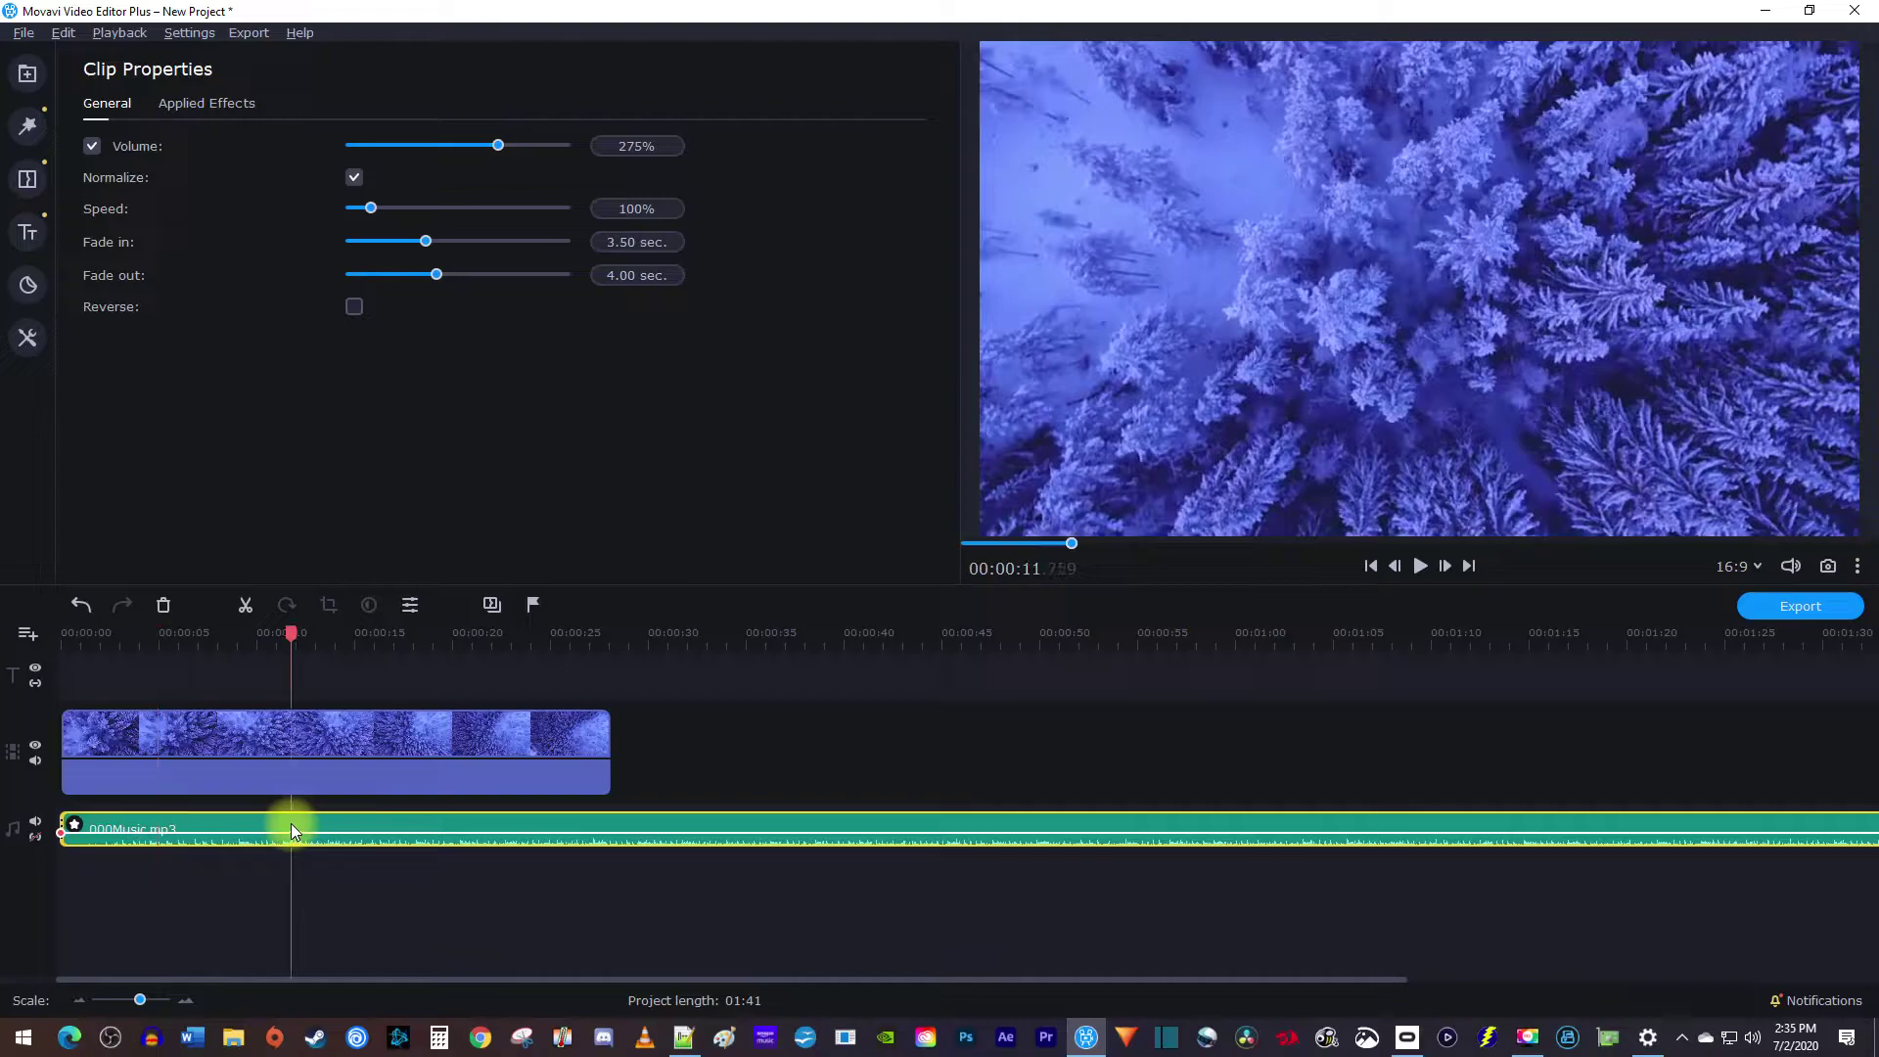
drag(291, 823, 392, 825)
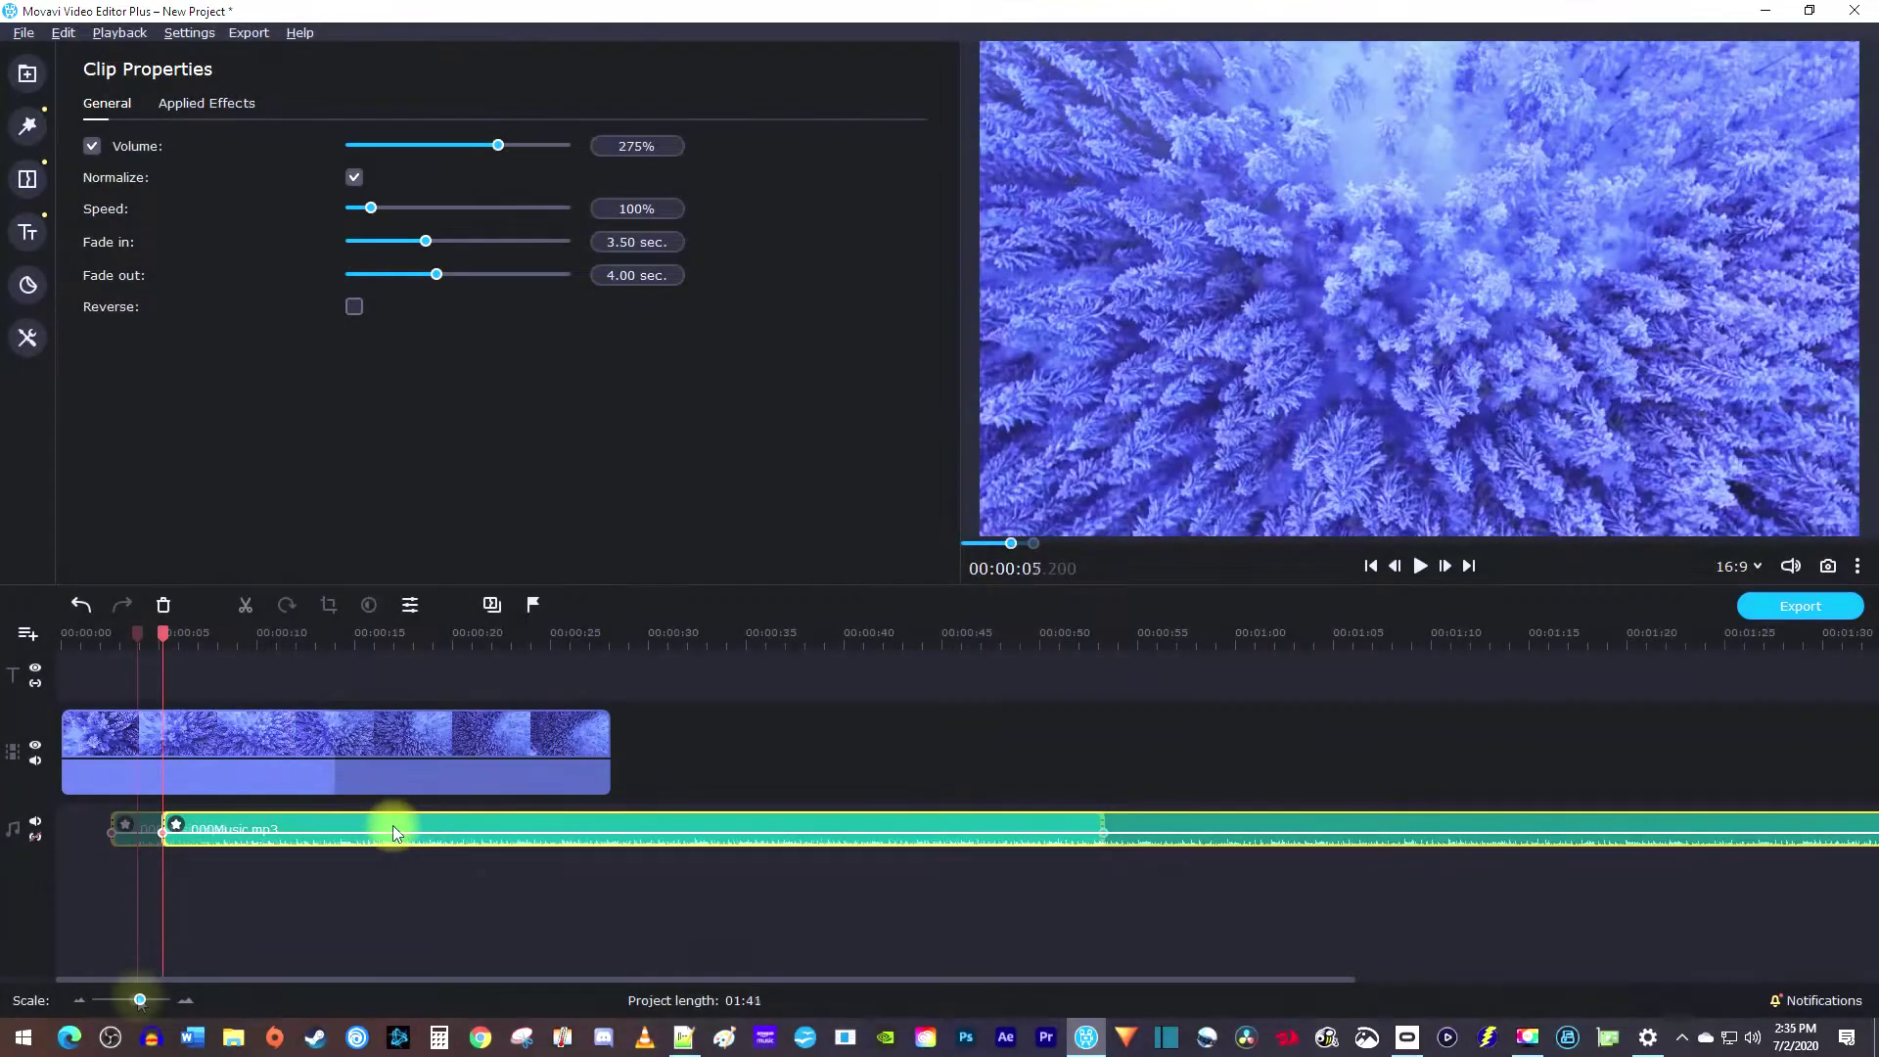
drag(139, 999, 136, 1000)
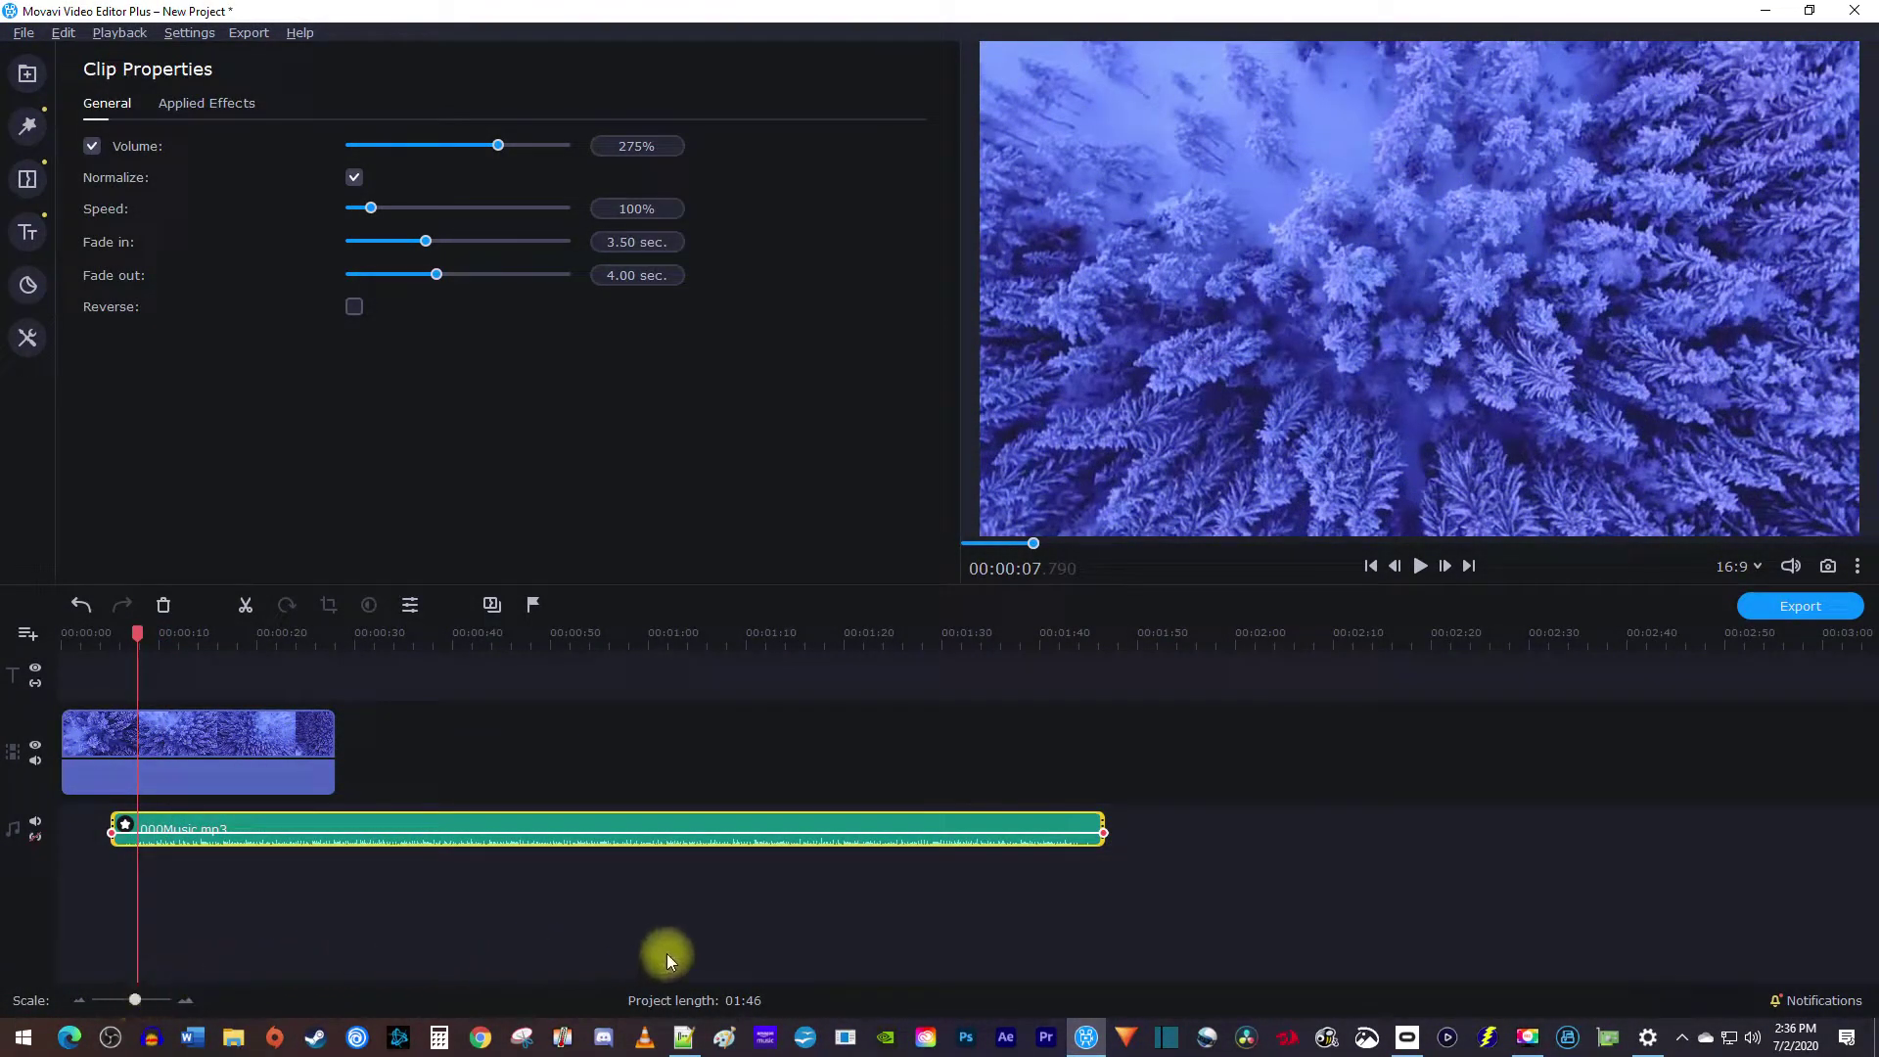
drag(1106, 824, 331, 843)
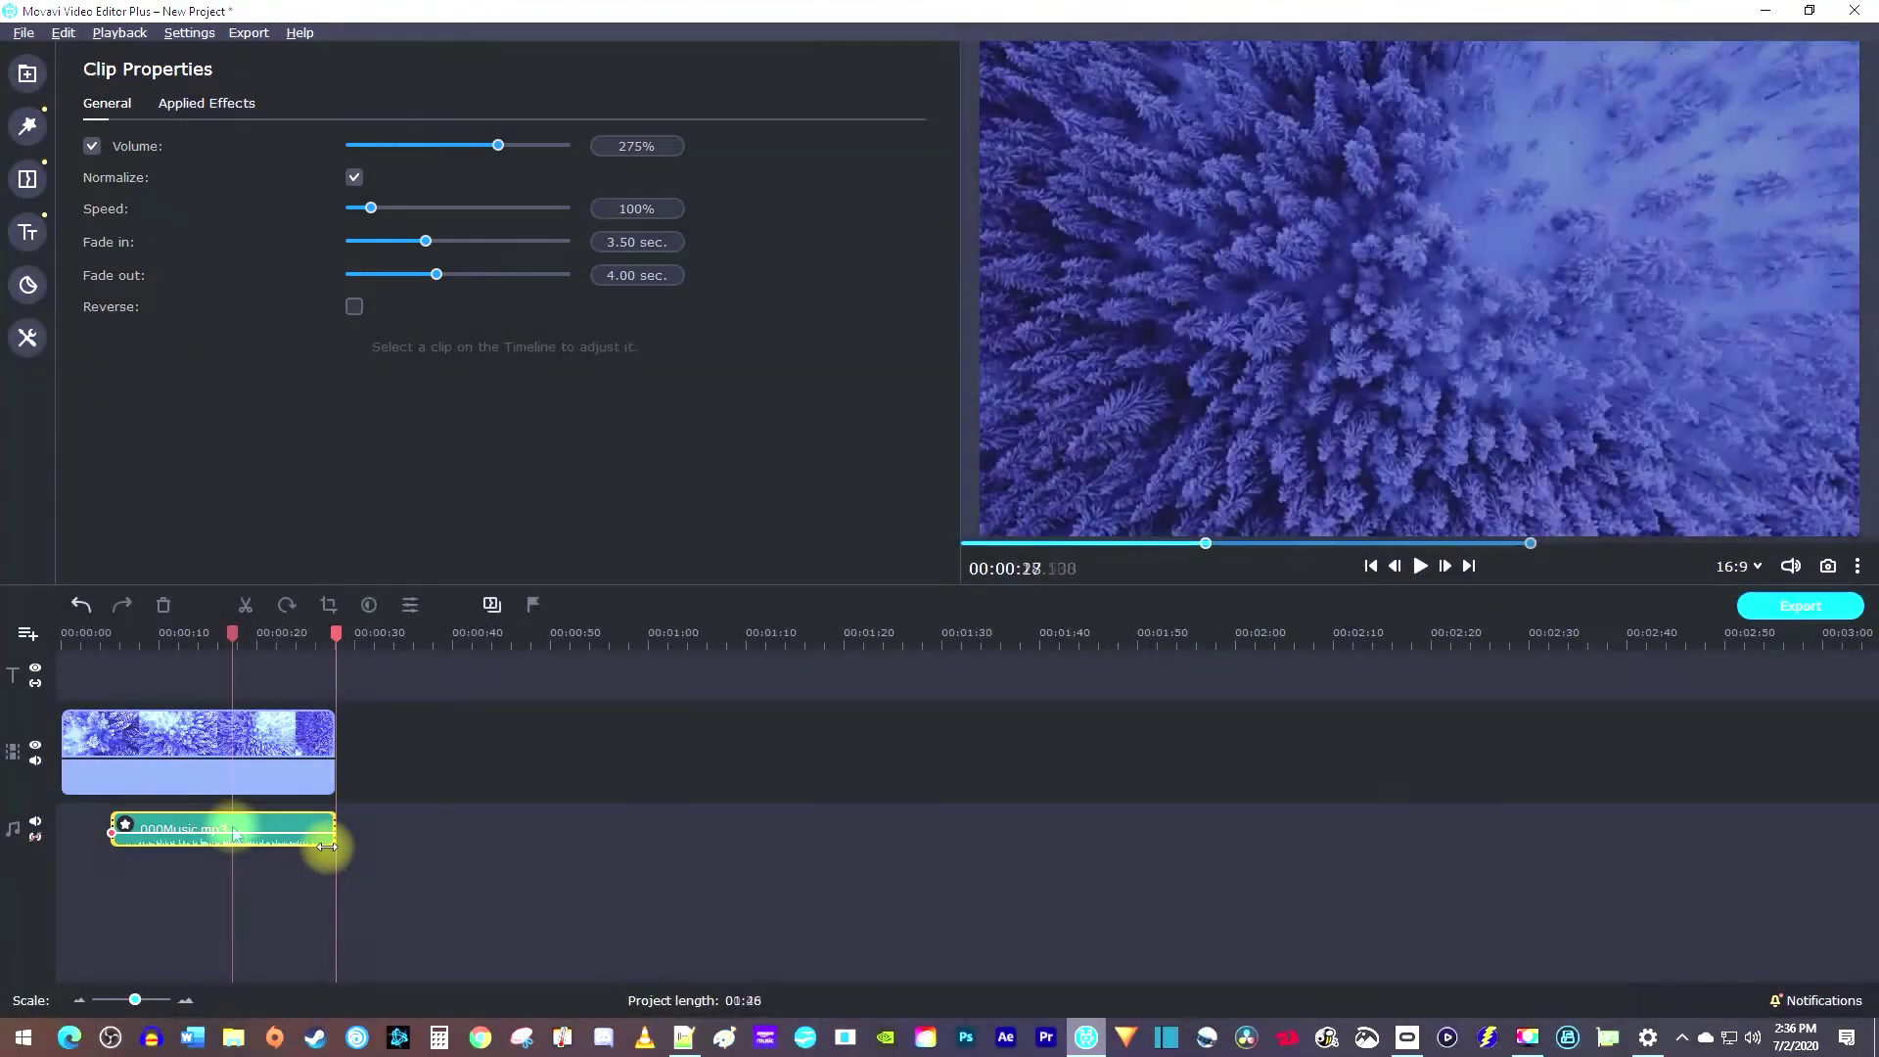
key(Delete)
click(233, 834)
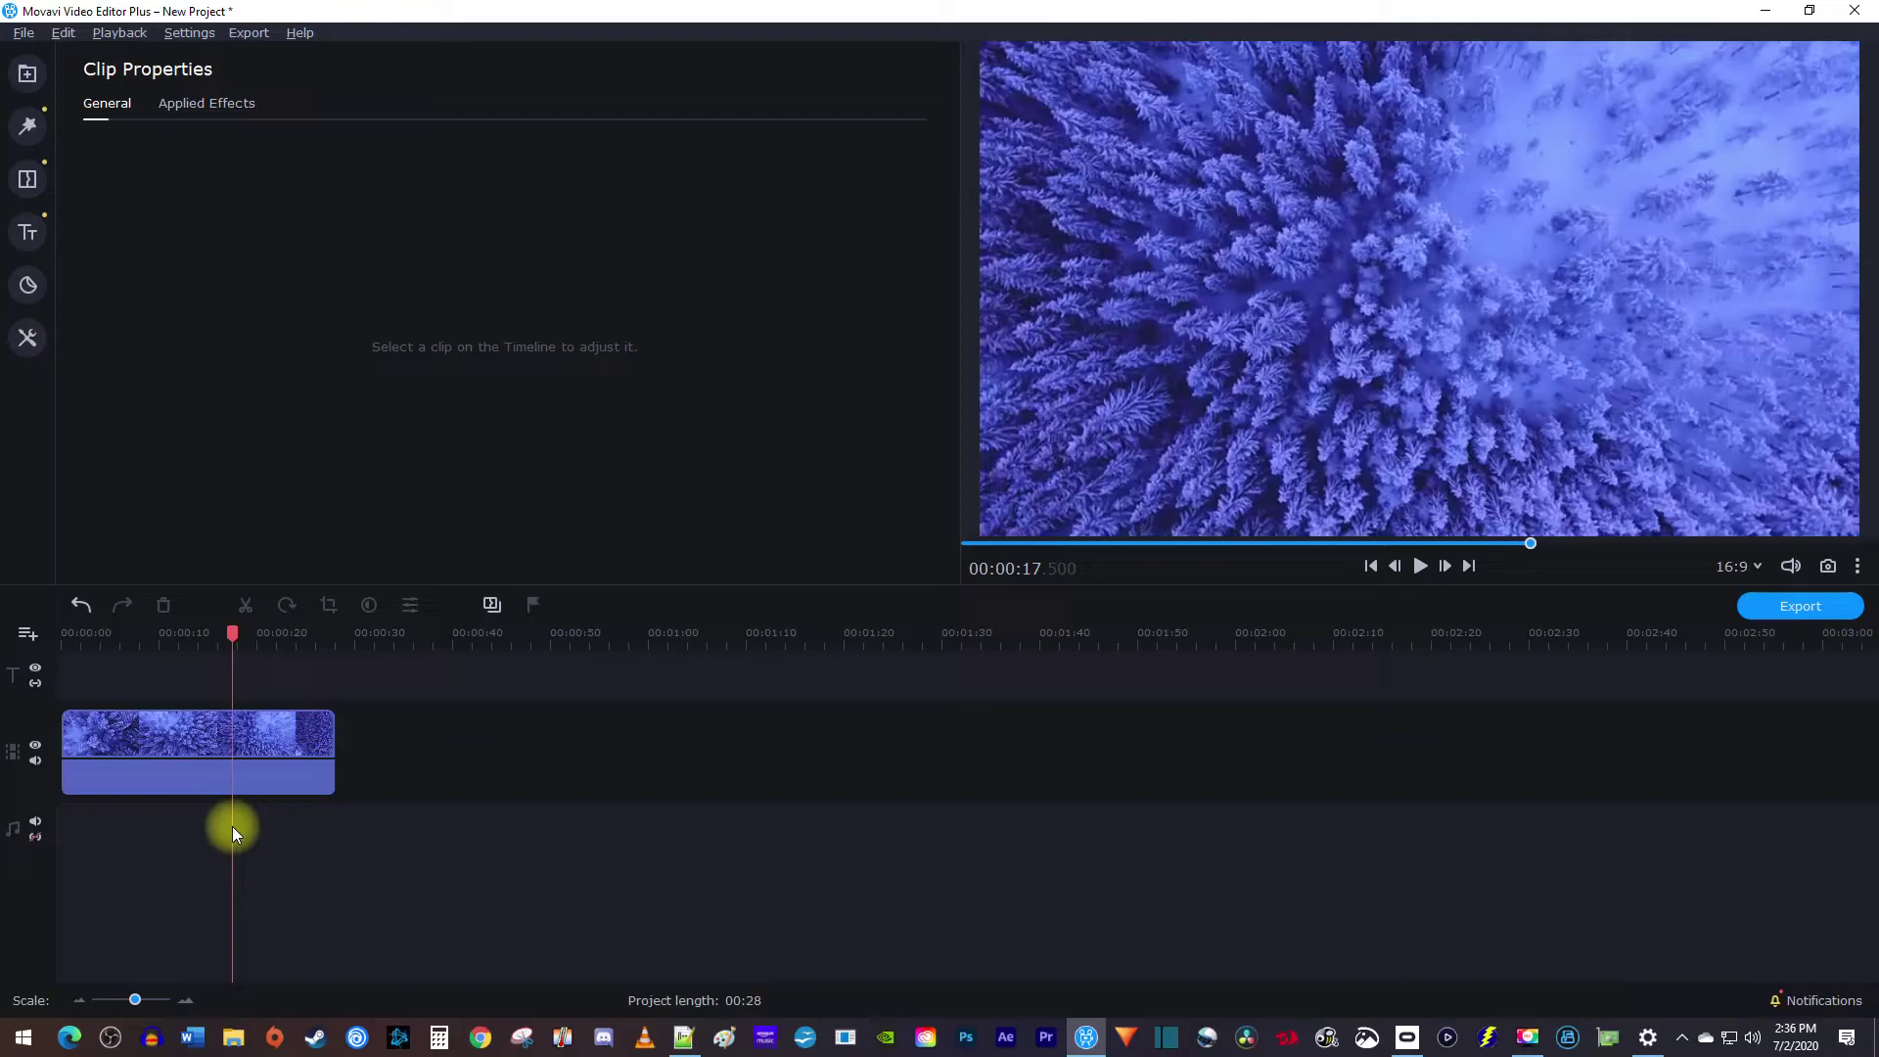
Step: Preview Bittersweet from the built-in Music library, drag it onto the music track, and play
click(26, 75)
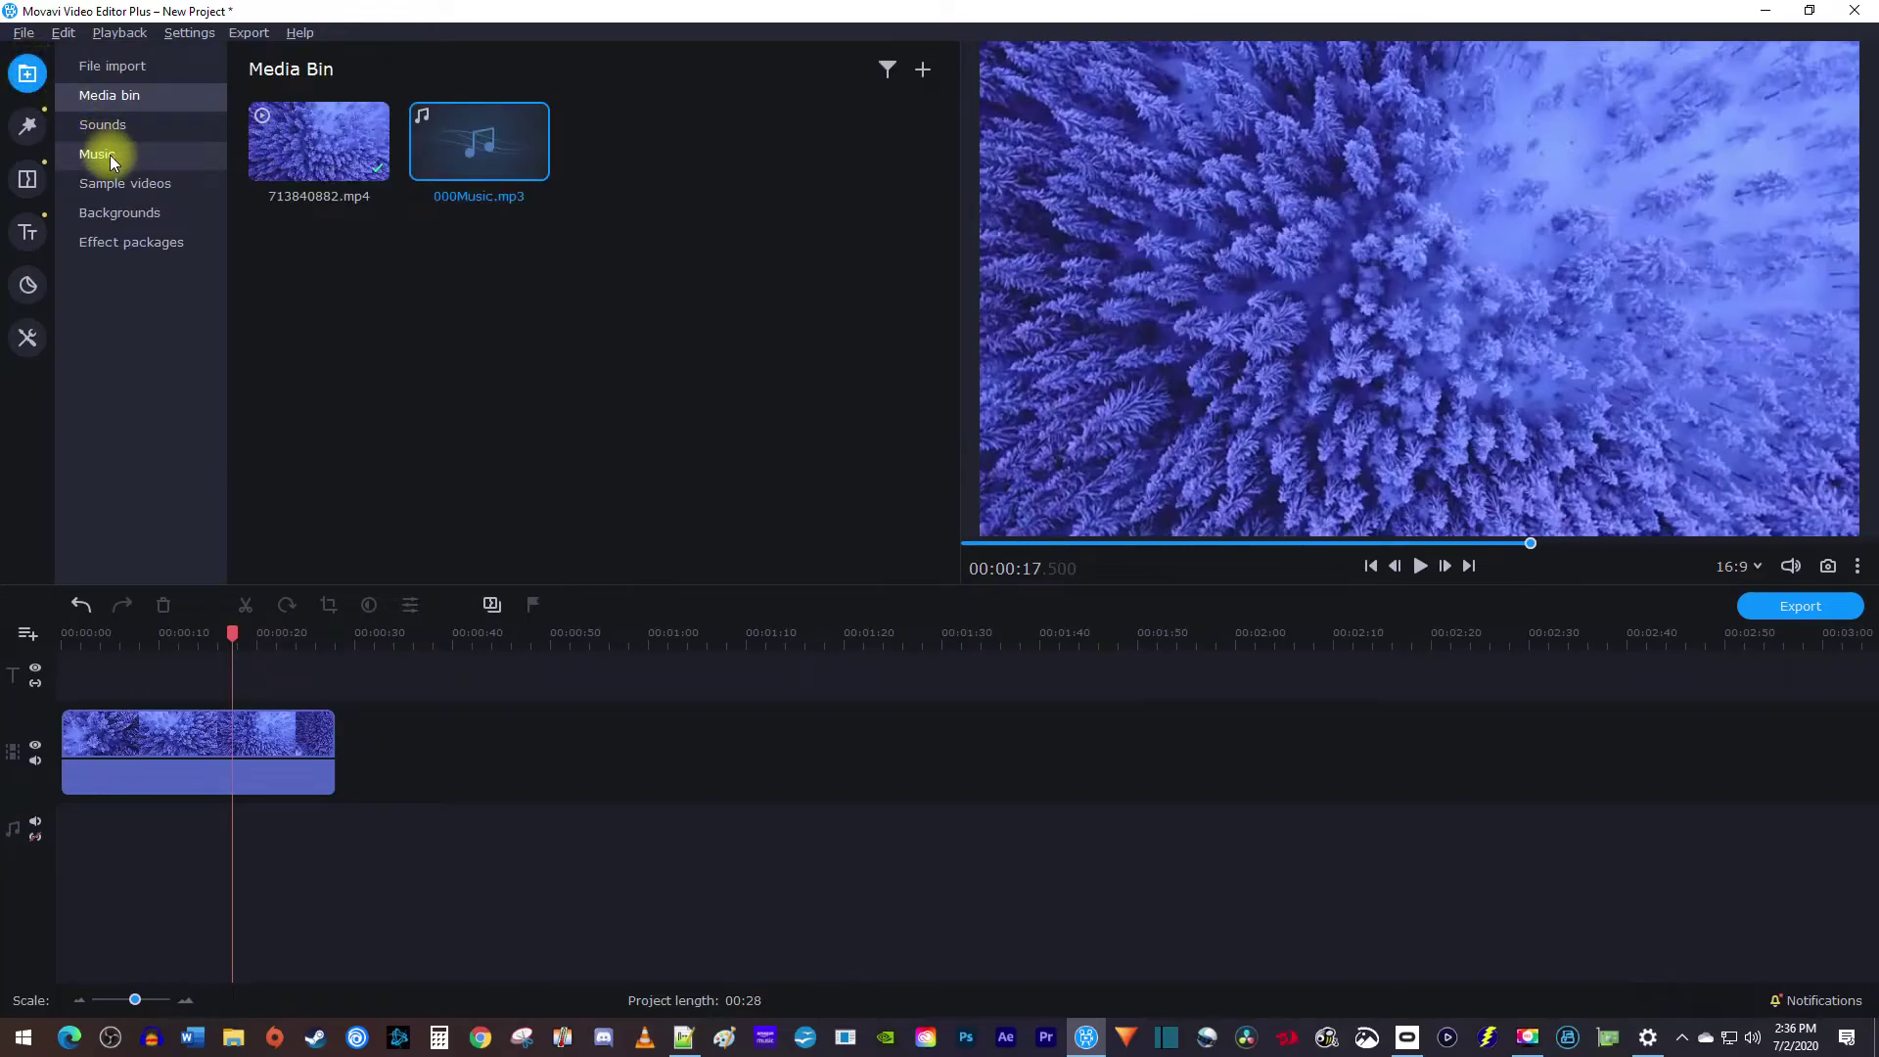
click(110, 154)
mouse_move(800, 141)
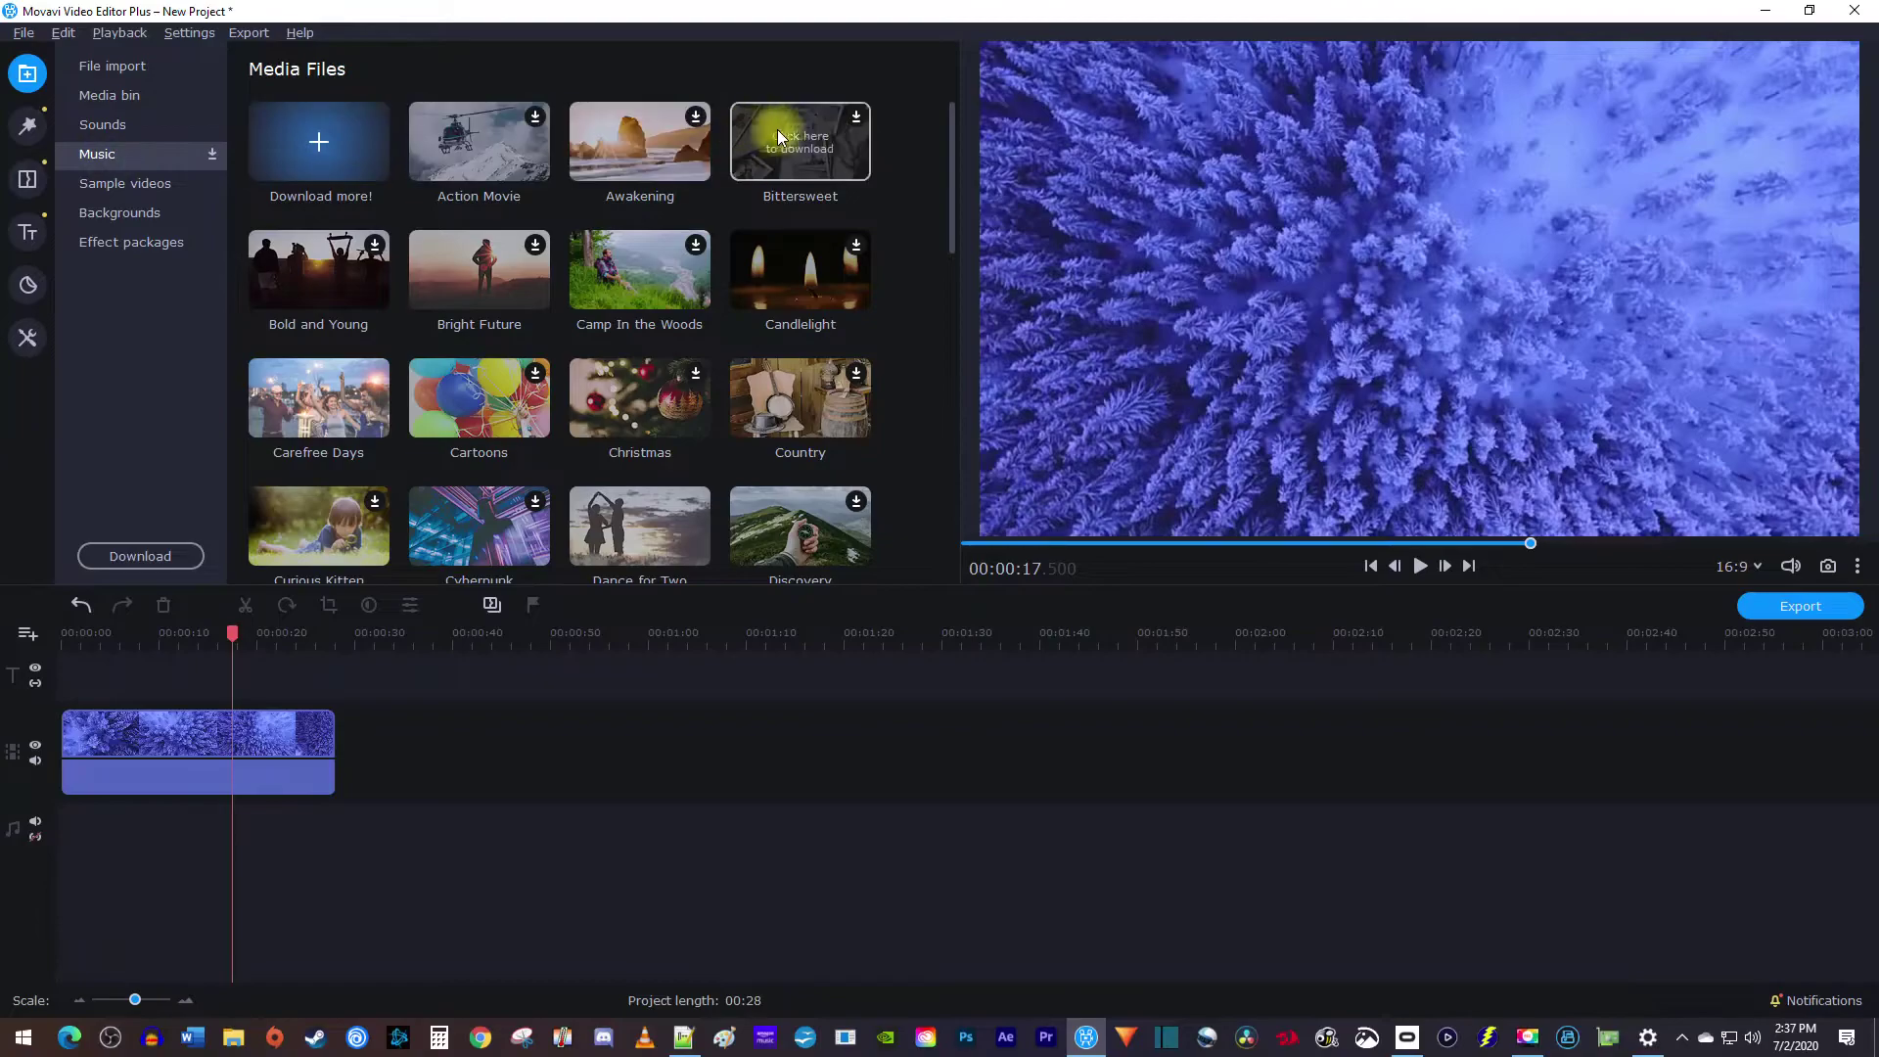
click(812, 136)
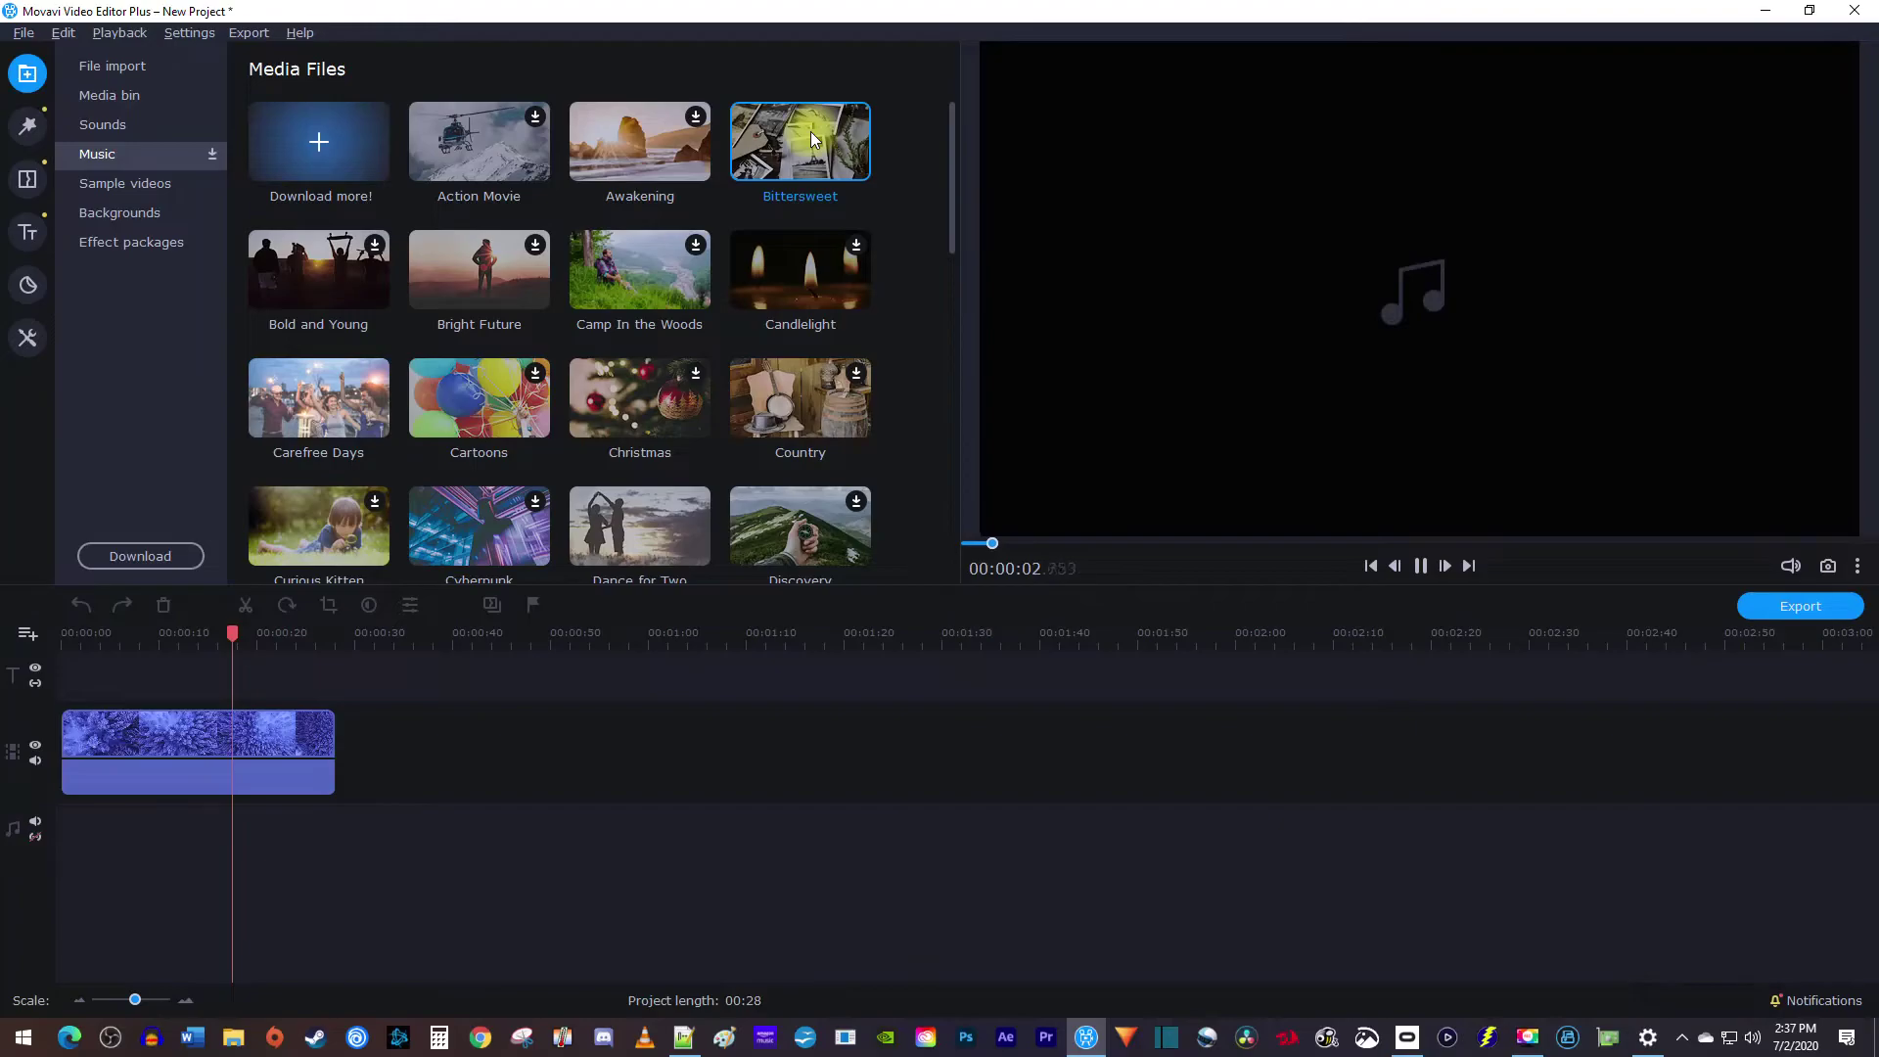
key(space)
mouse_move(811, 131)
mouse_down()
mouse_move(312, 793)
mouse_move(43, 829)
mouse_up()
key(space)
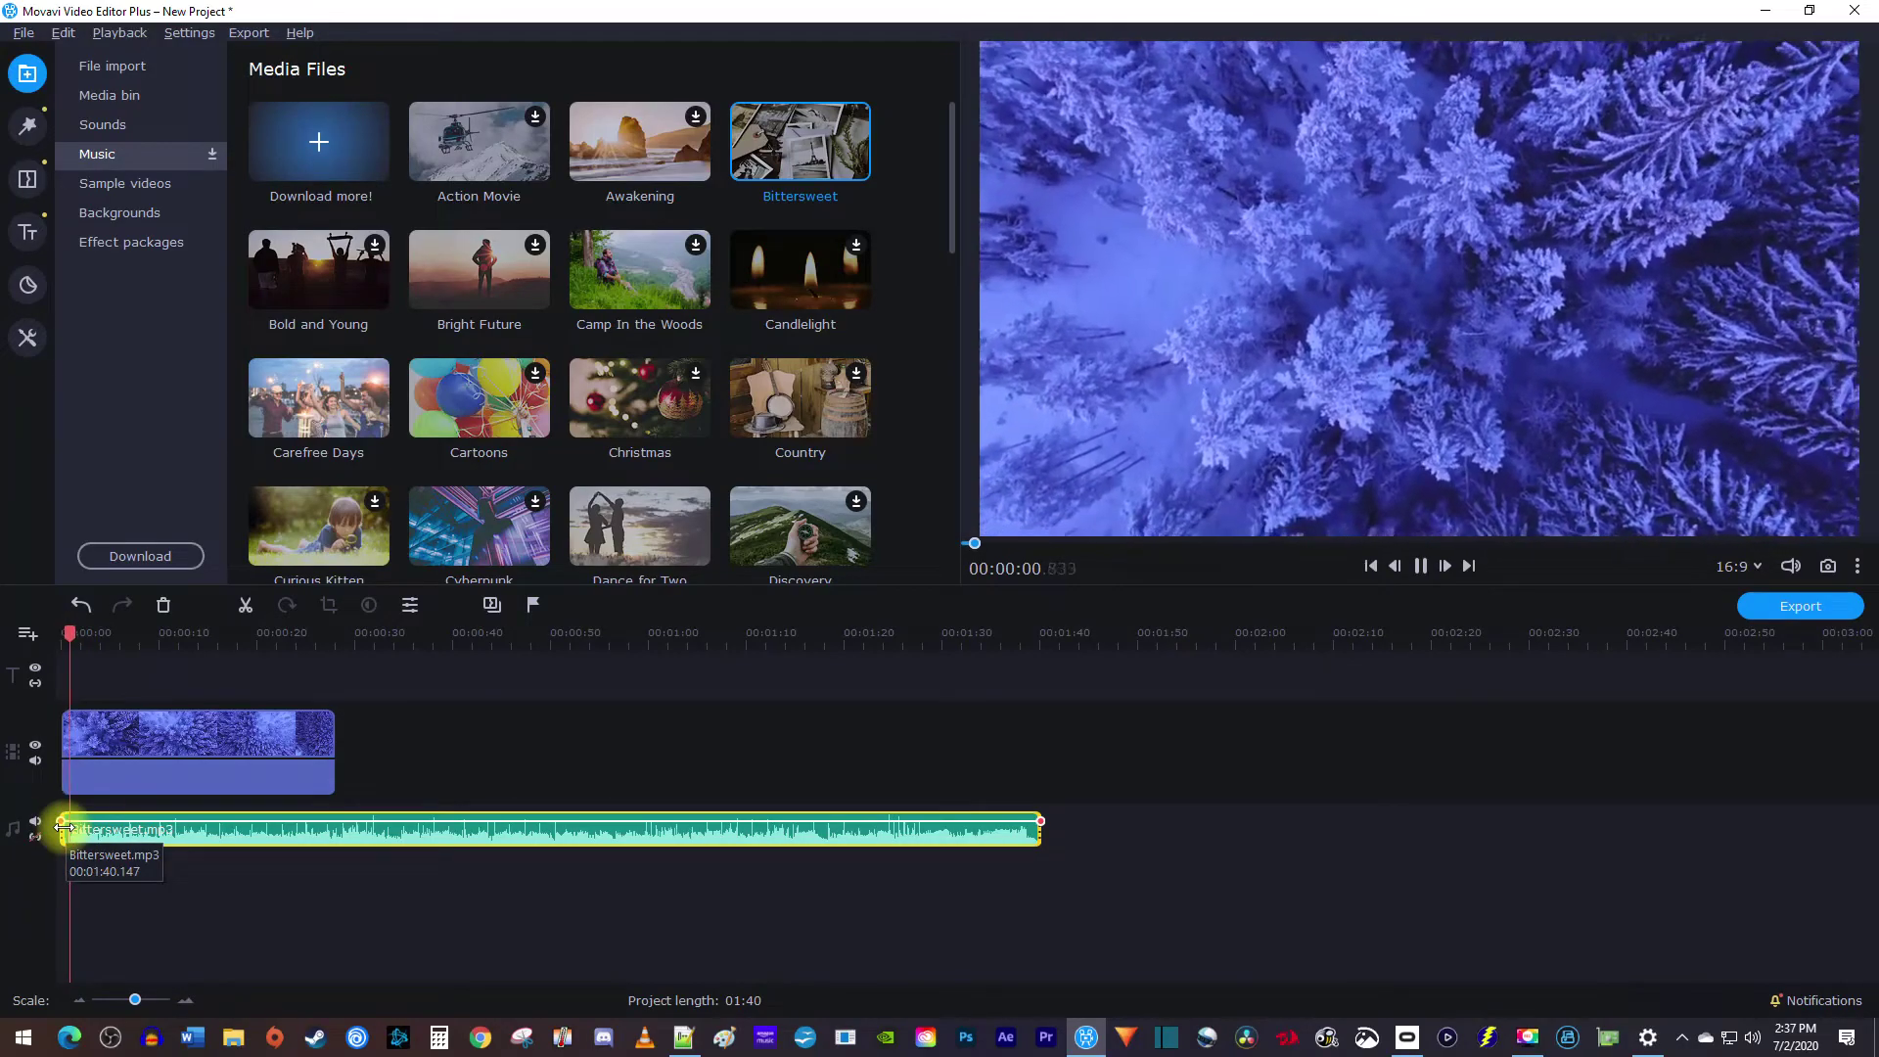